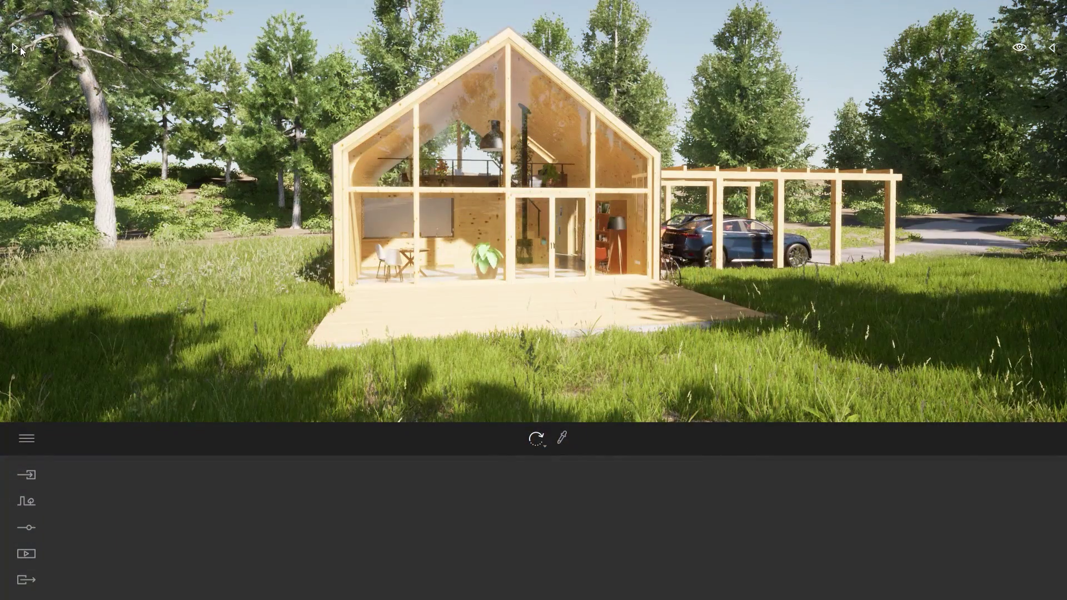
- Open the Rotators category under Tools and Animators in the asset library
left_click(15, 48)
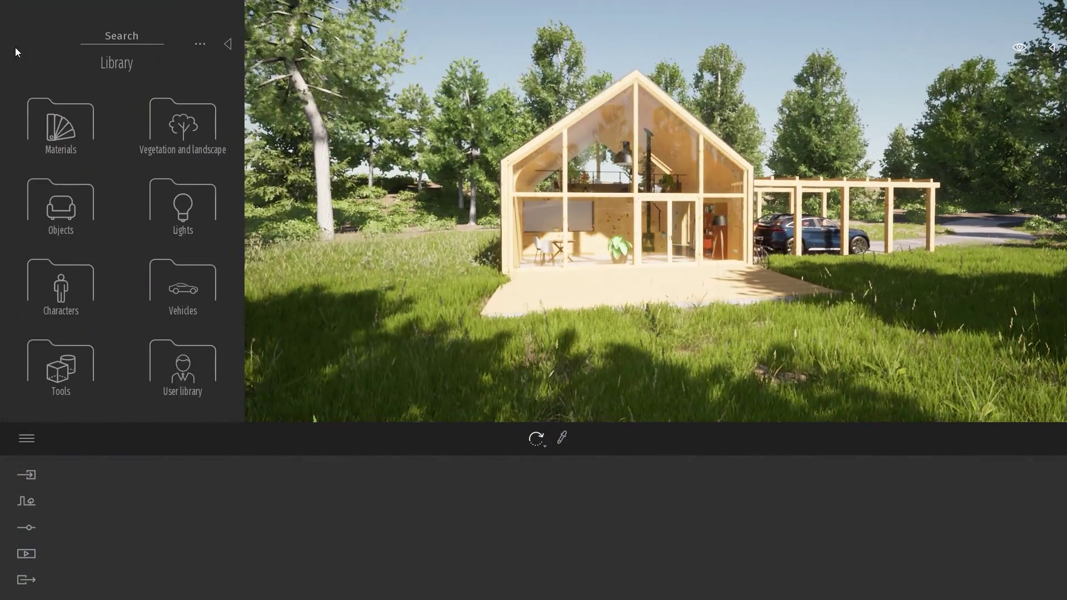
left_click(63, 355)
left_click(60, 287)
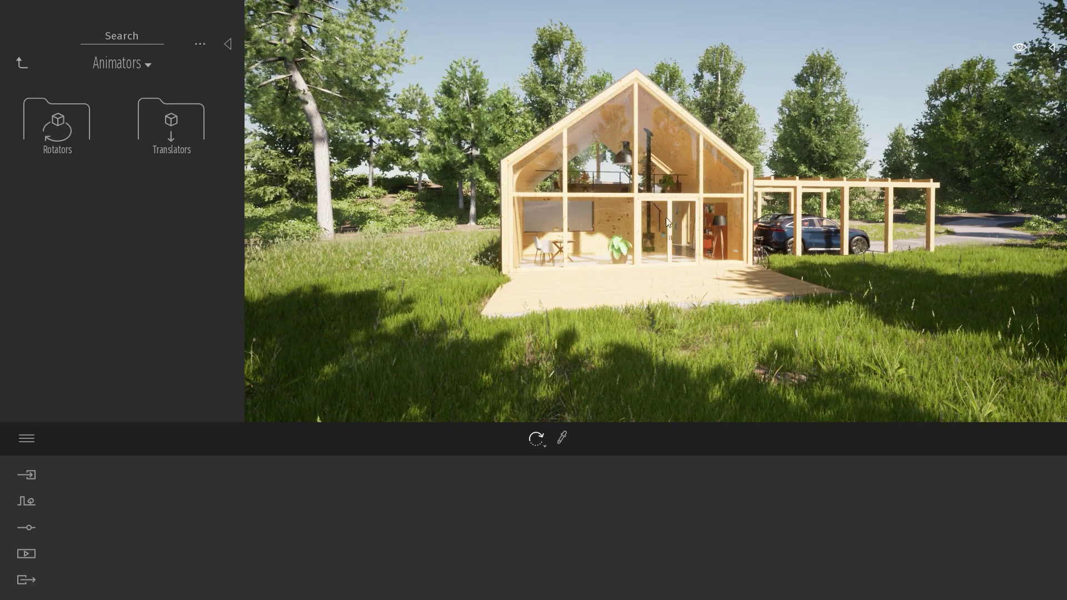
right_click_drag(666, 218, 689, 218)
key("w")
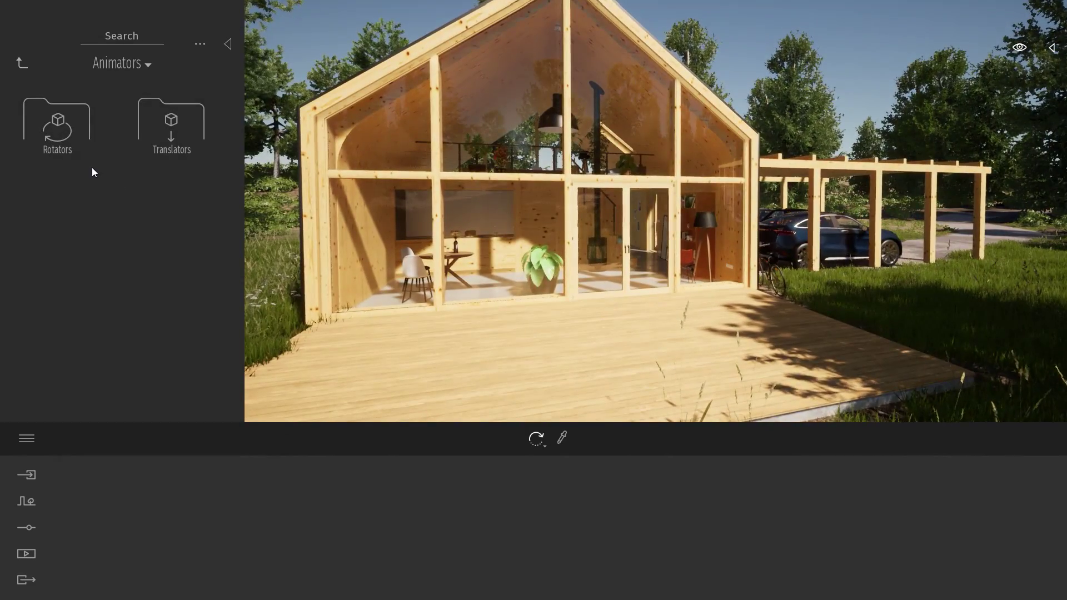
left_click(58, 120)
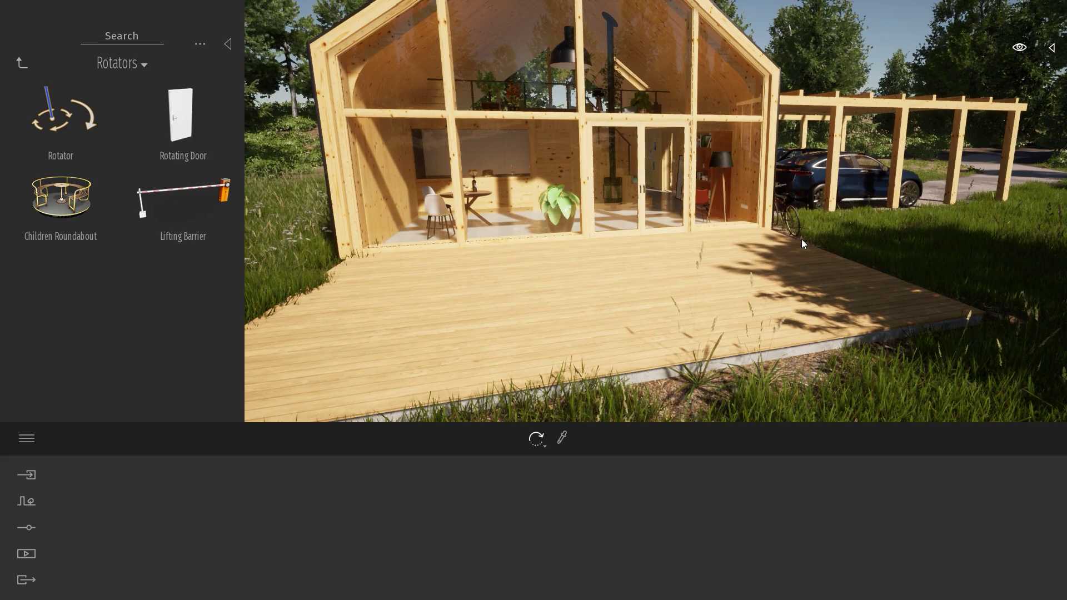
- Try moving the left leaf of the glass double door out onto the deck, and undo the move
right_click_drag(802, 239, 778, 229)
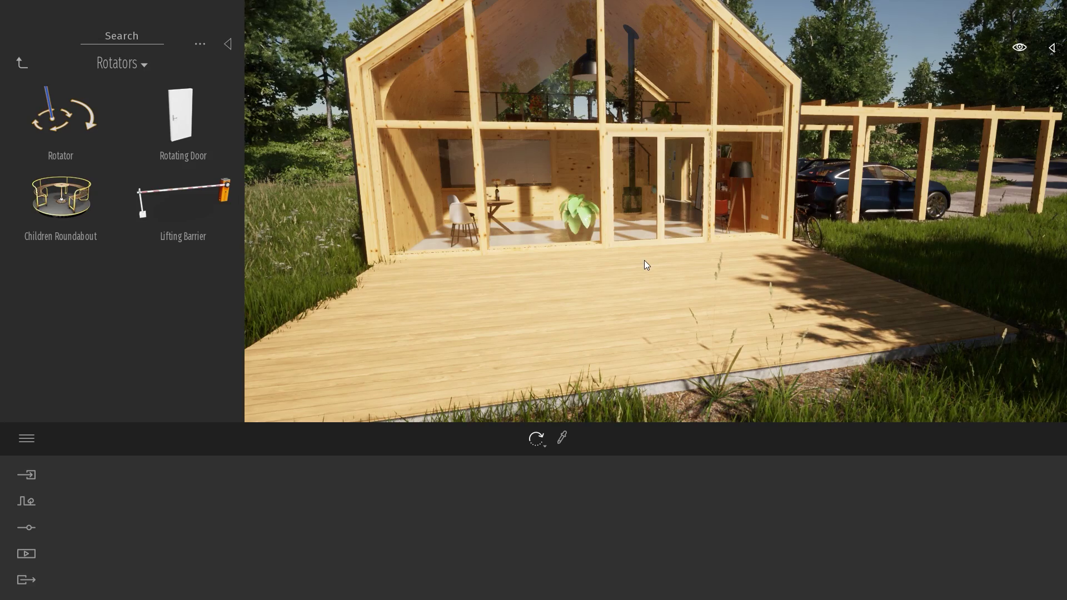
key("w")
right_click_drag(644, 260, 662, 252)
right_click_drag(572, 202, 551, 201)
key("w")
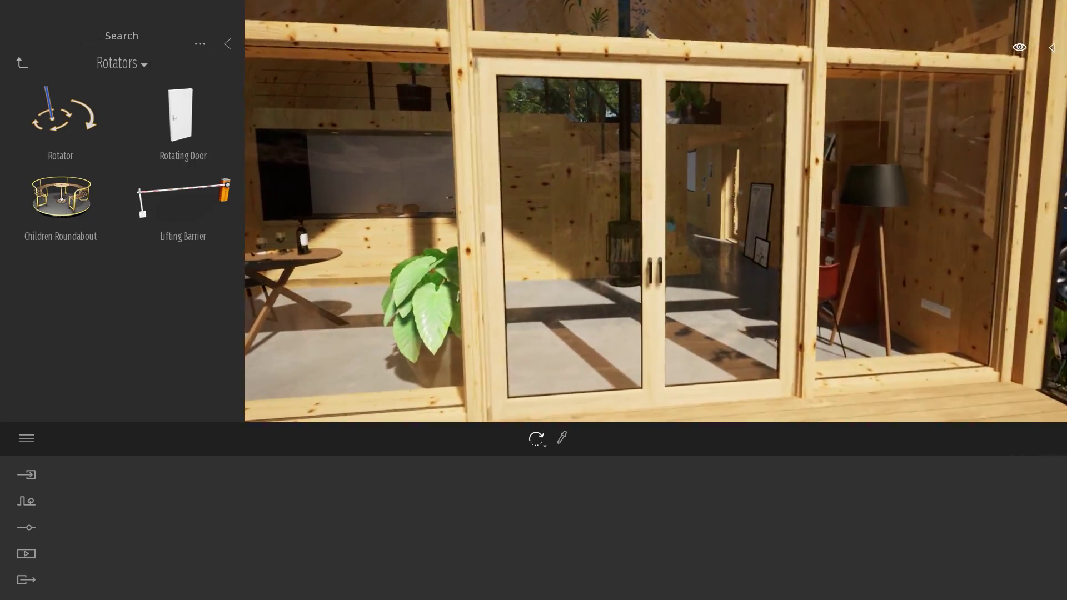
left_click(491, 75)
key("s")
right_click_drag(687, 156, 681, 186)
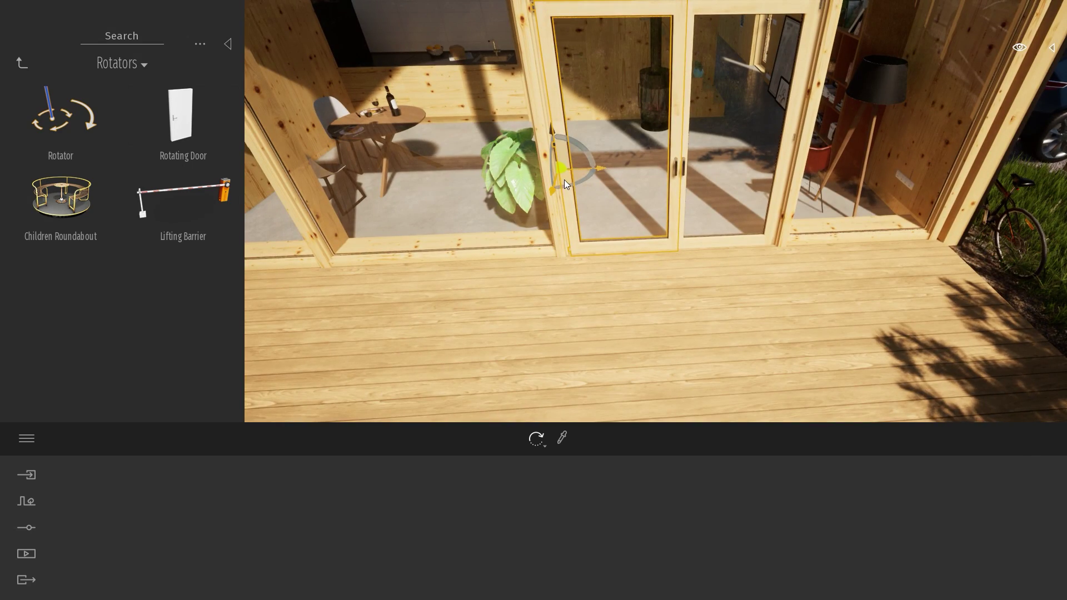
left_click_drag(564, 179, 579, 339)
key("a")
right_click_drag(583, 332, 628, 331)
right_click_drag(790, 262, 775, 268)
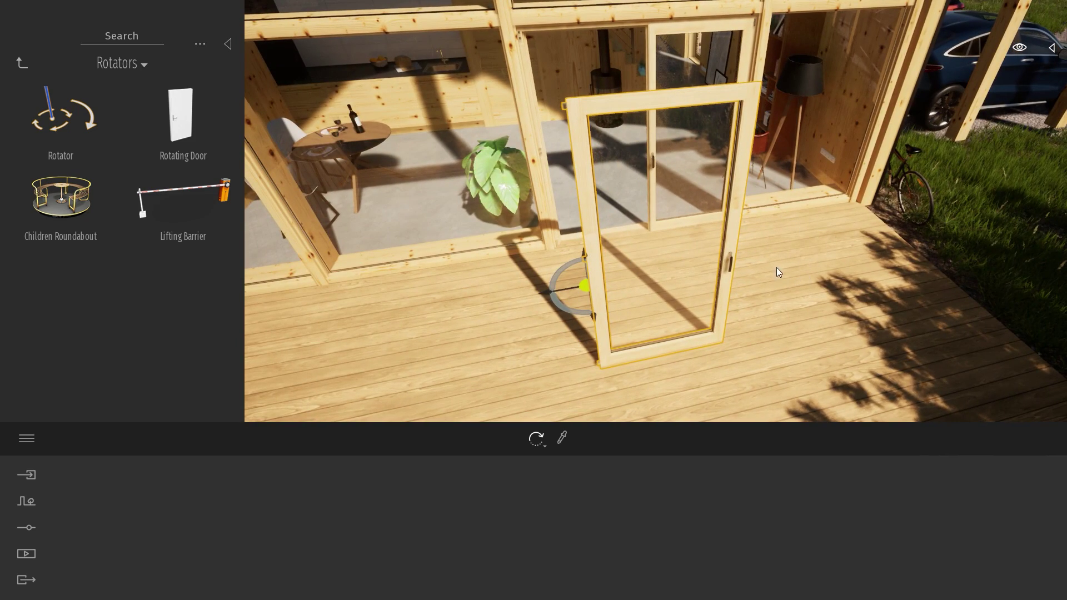
key("ctrl+z")
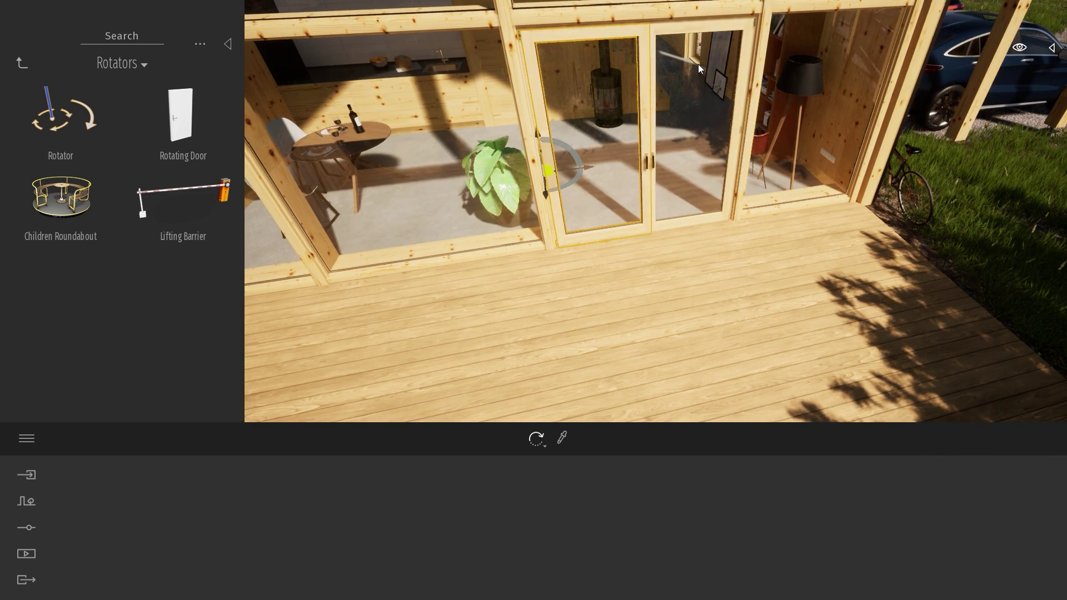
left_click(652, 113)
left_click_drag(735, 144, 835, 228)
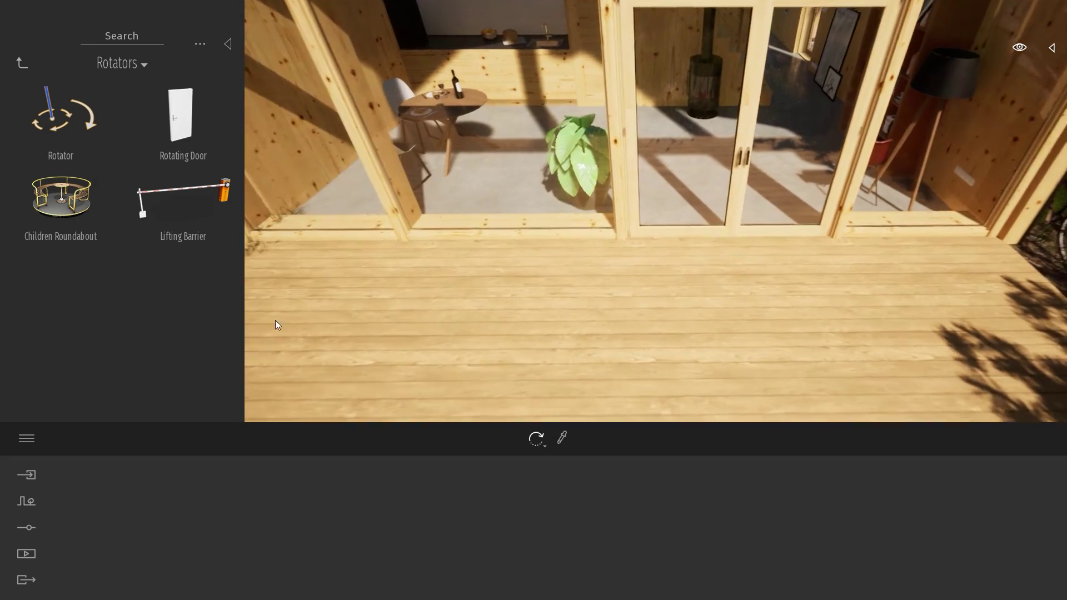
- Place a Rotator at the lower hinge corner of the left glass door leaf
left_click(51, 112)
left_click_drag(52, 112, 558, 327)
right_click_drag(643, 195, 767, 261)
left_click_drag(647, 316, 538, 295)
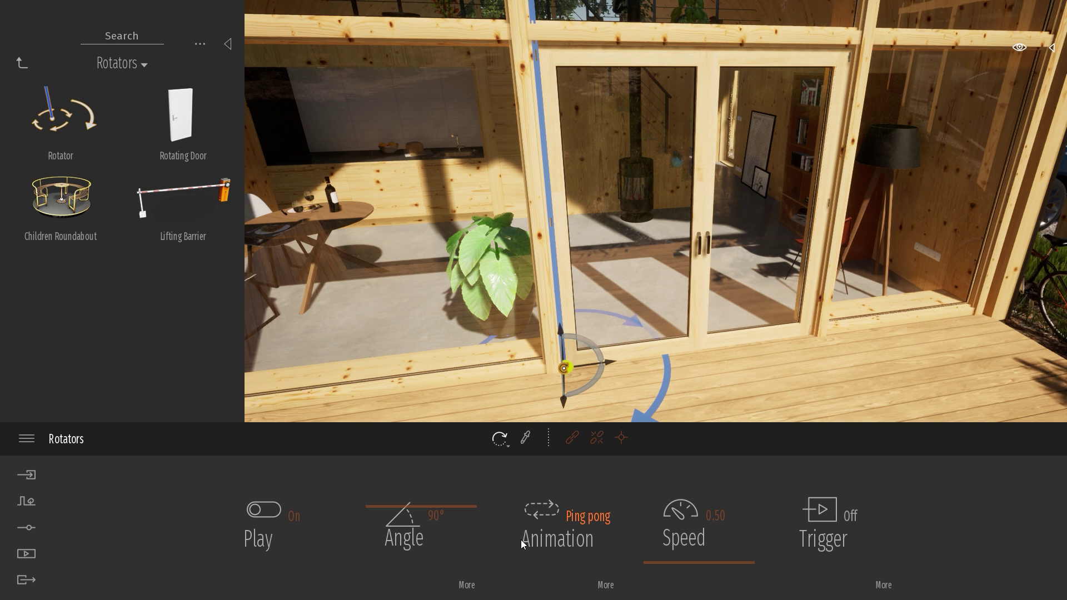
- Set the rotator's animation to Once and switch its trigger on
left_click(564, 531)
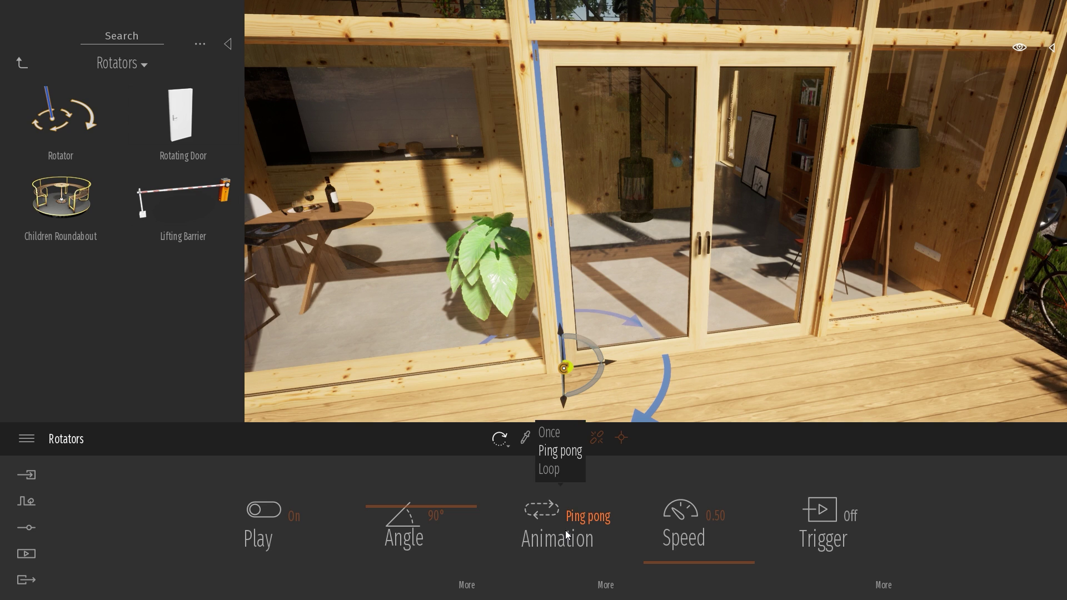
left_click(551, 438)
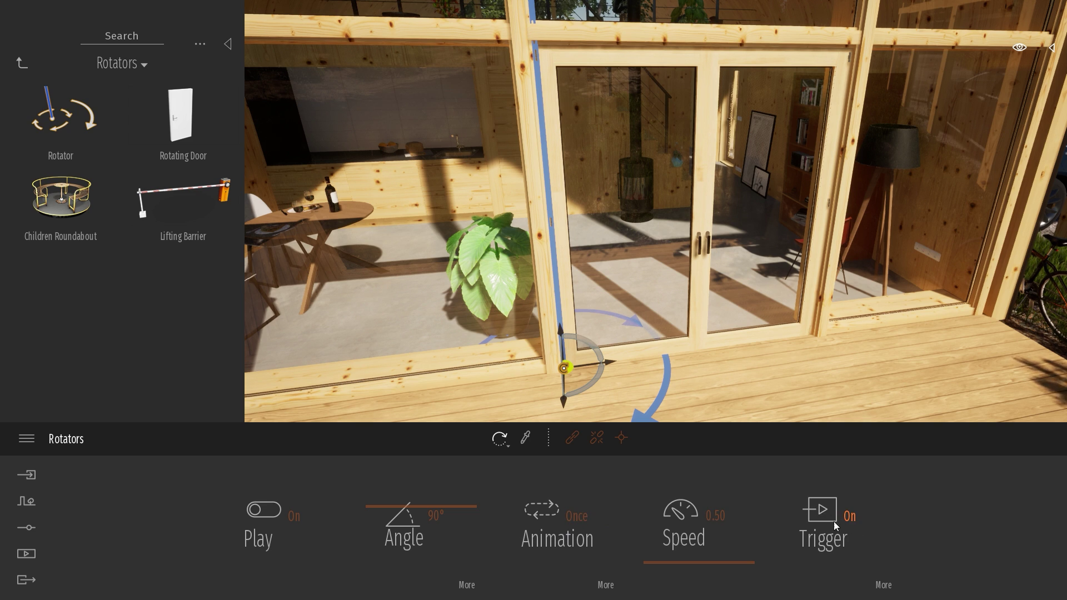
- Set the rotator's trigger zone to 2.9 m and review the available trigger types
left_click(884, 586)
left_click(489, 503)
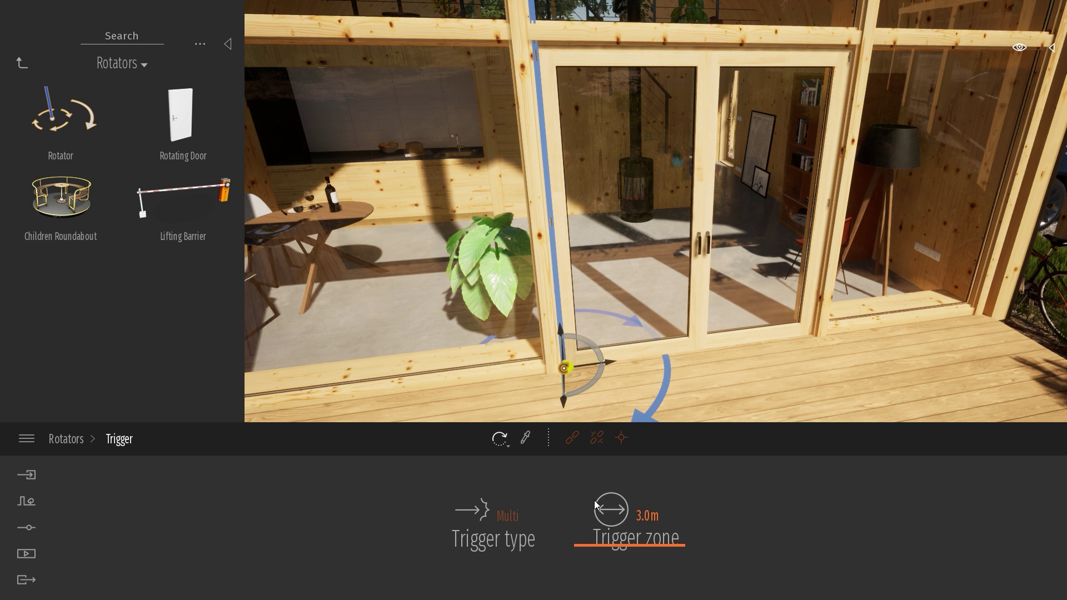
scroll(703, 403, "down", 5)
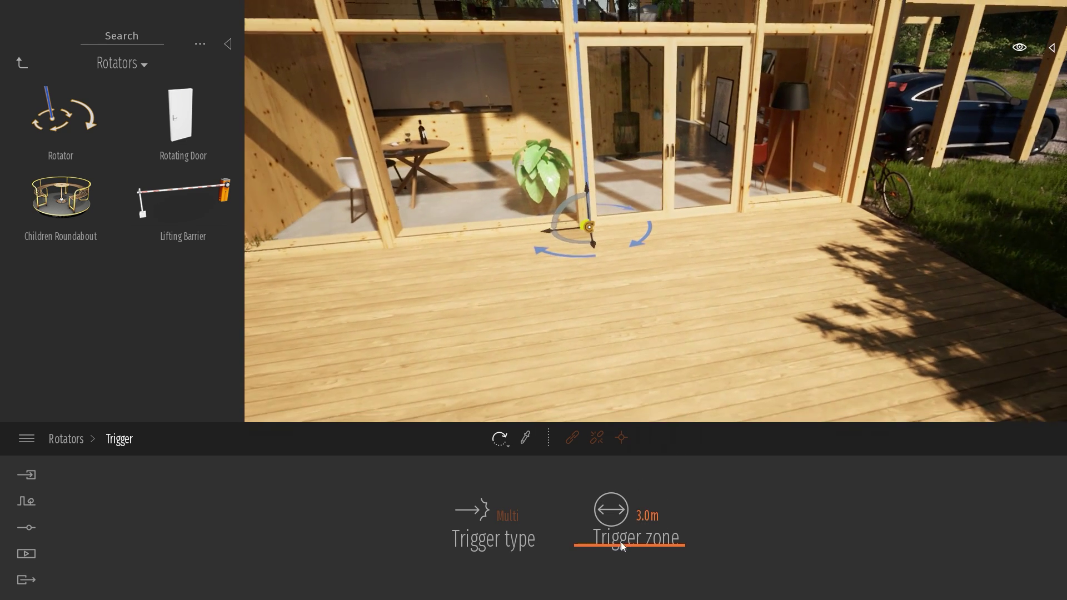
left_click_drag(621, 544, 618, 546)
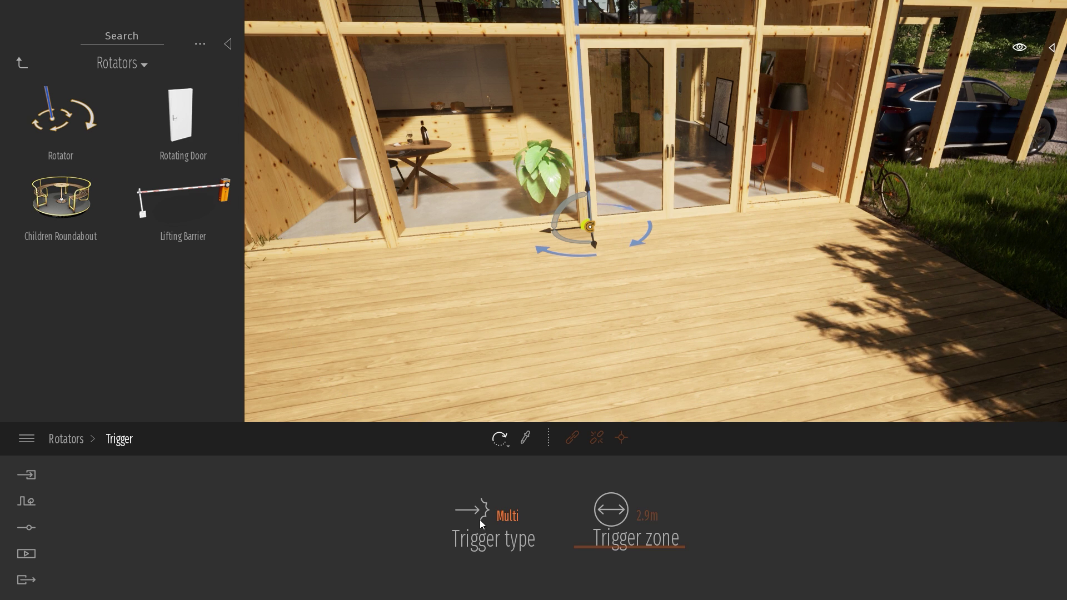
mouse_move(481, 522)
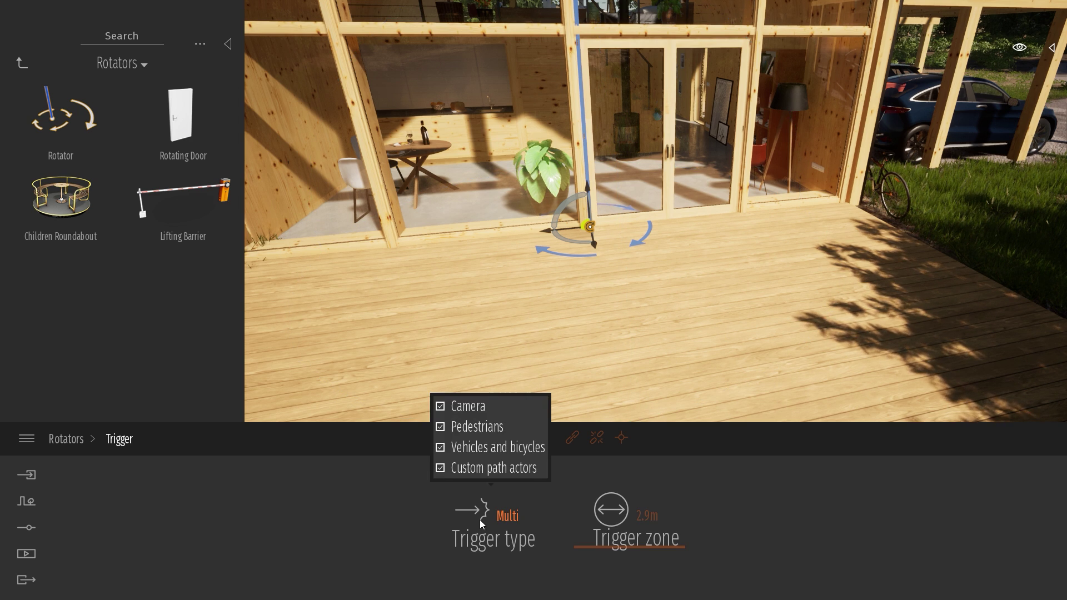
left_click(81, 441)
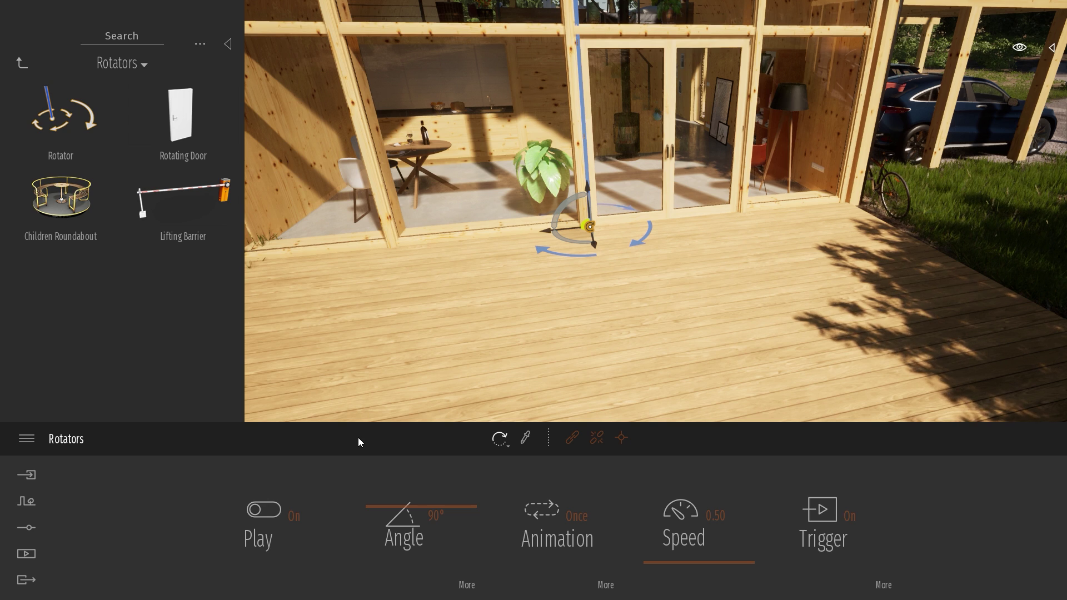
- Link the left glass door leaf to the rotator with Object link, and select the leaf to check the link
right_click_drag(701, 364, 698, 294)
key("w")
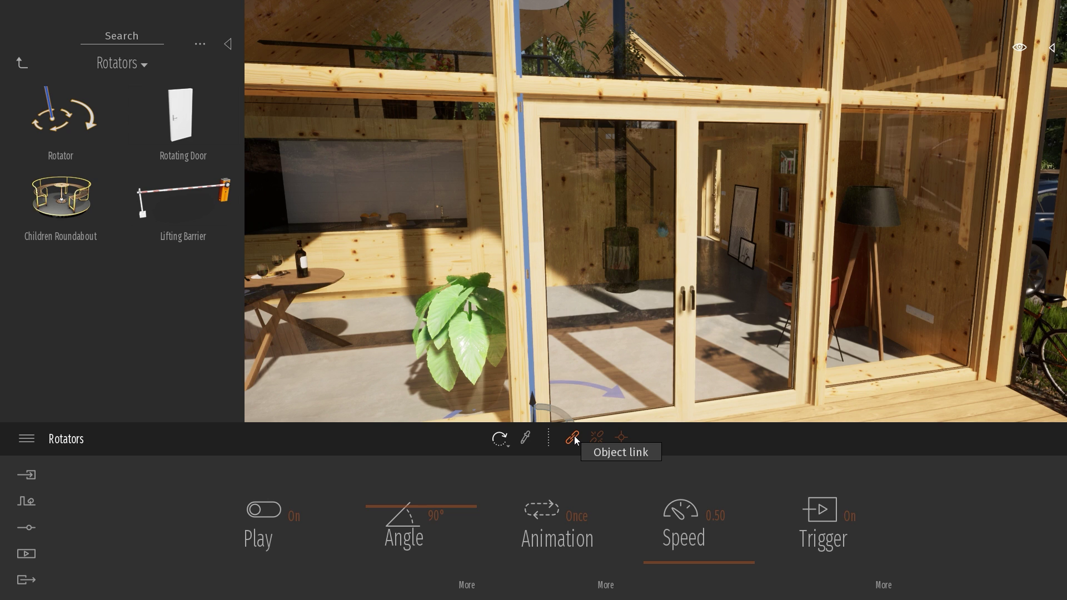
left_click(574, 438)
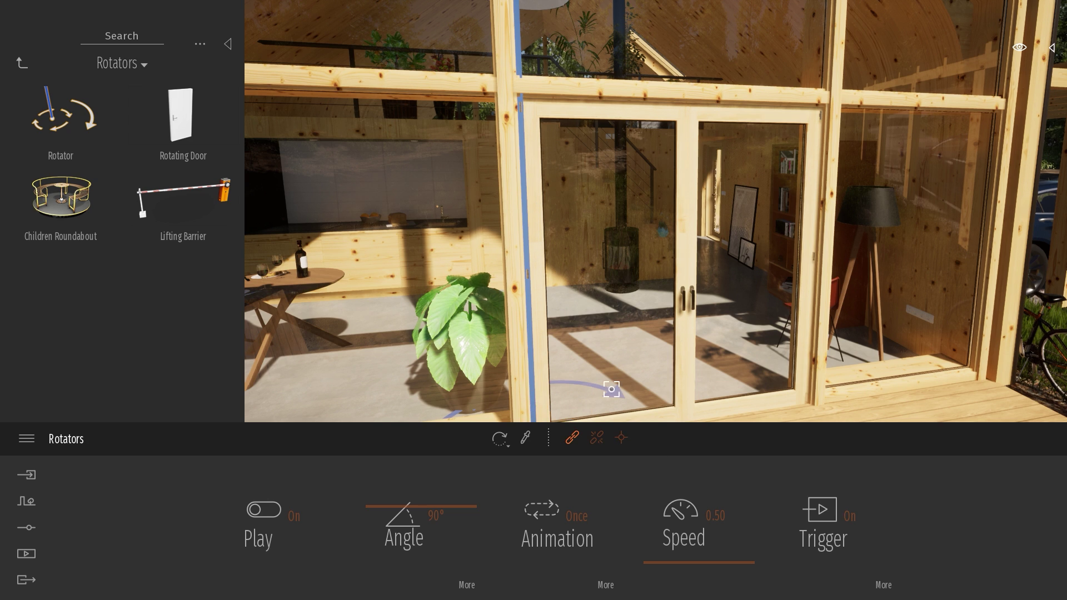
left_click(638, 306)
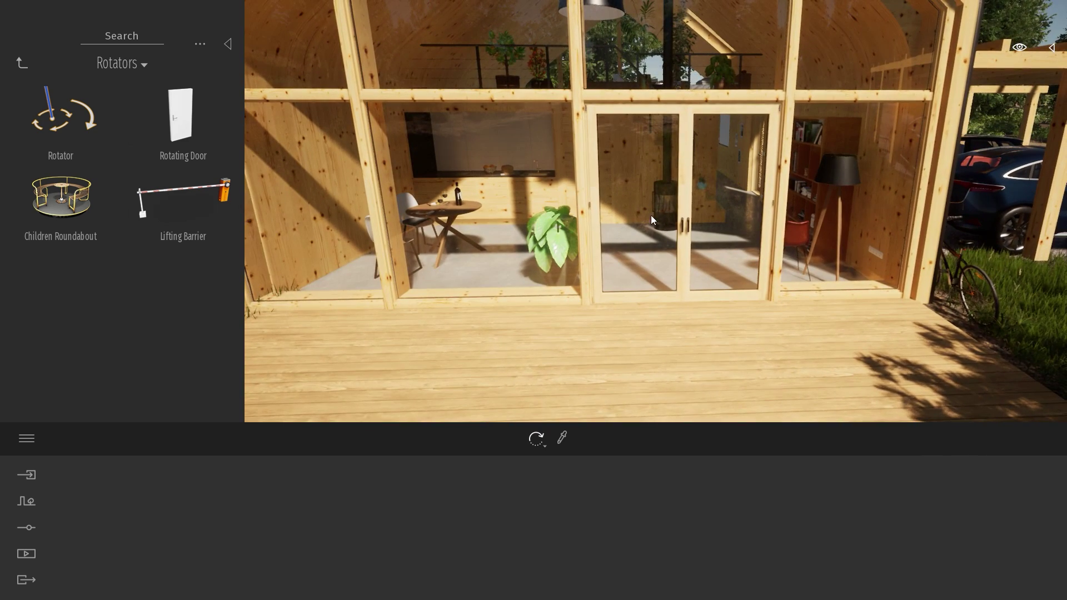
left_click(618, 196)
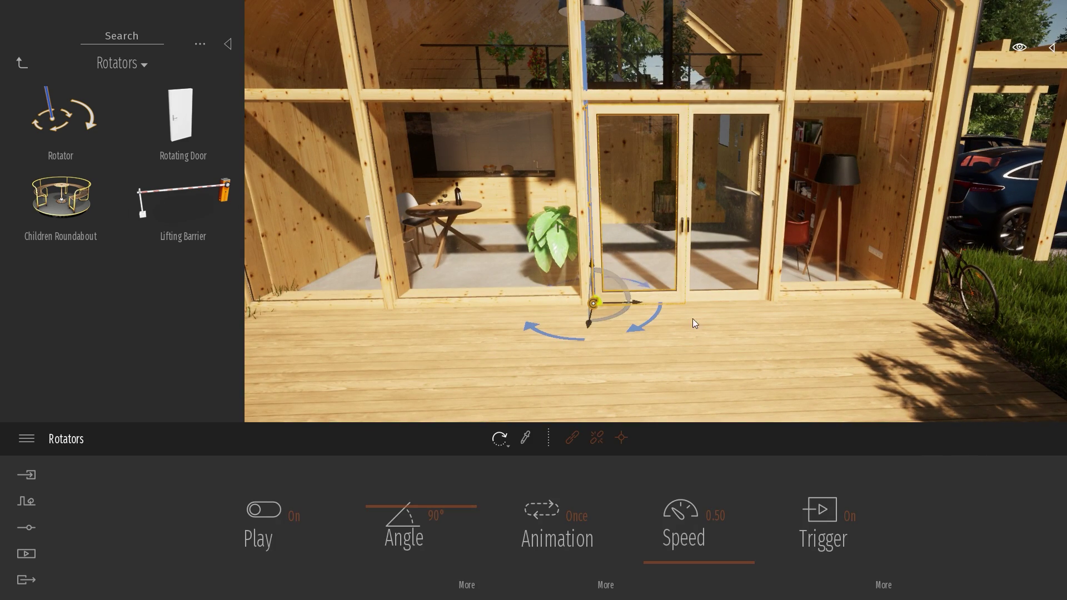
left_click(764, 322)
- Select the linked door leaf, set its rotator speed to 0.20, and approach the door to test the opening
scroll(795, 328, "up", 2)
key("w")
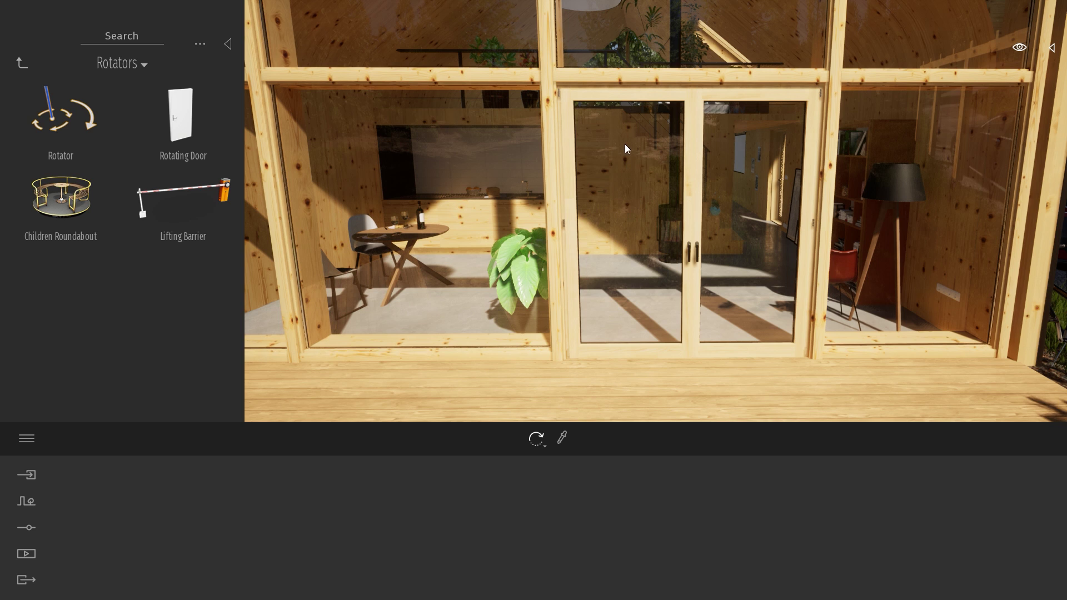
left_click(619, 136)
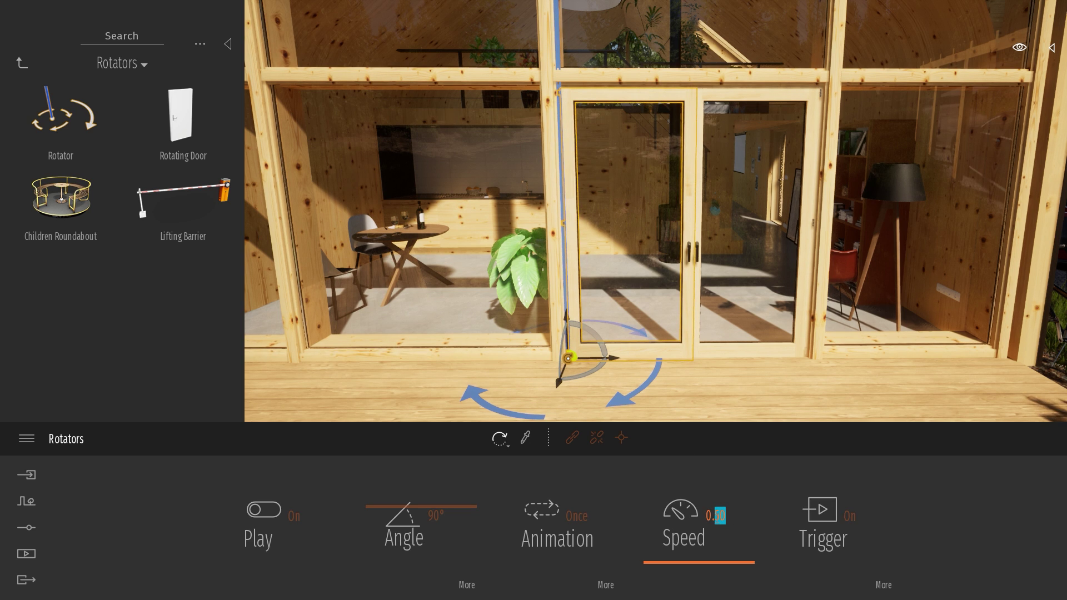
type("2")
key("Return")
key("w")
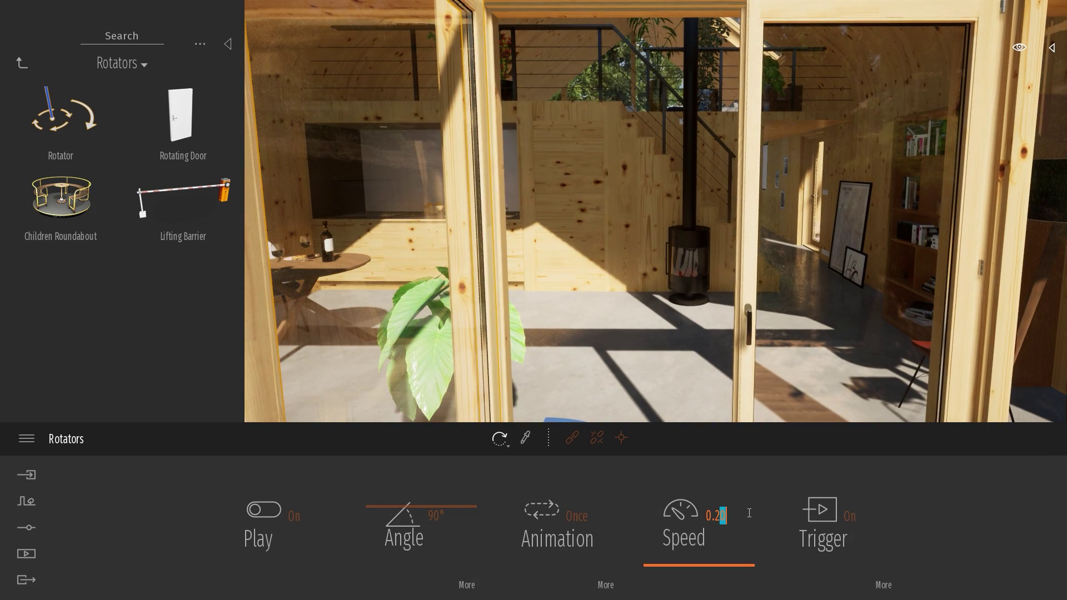
- Set the rotator's speed to 0.30
key("BackSpace")
type("3")
key("Return")
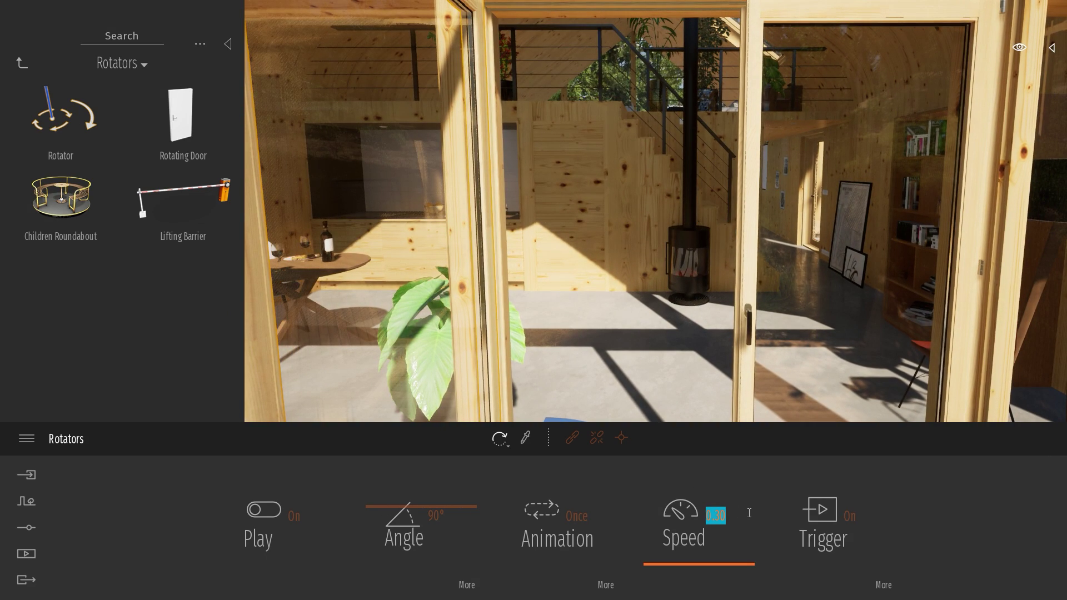
- Set the rotator's opening angle to 130° and back away from the door to test its closing
right_click_drag(671, 289, 644, 361)
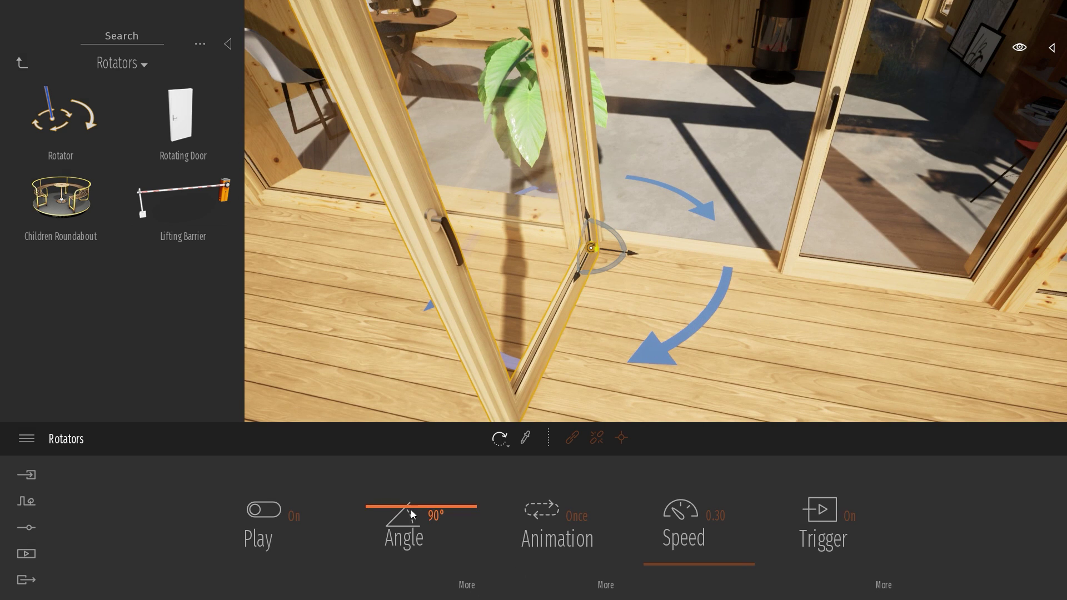
left_click_drag(402, 507, 404, 501)
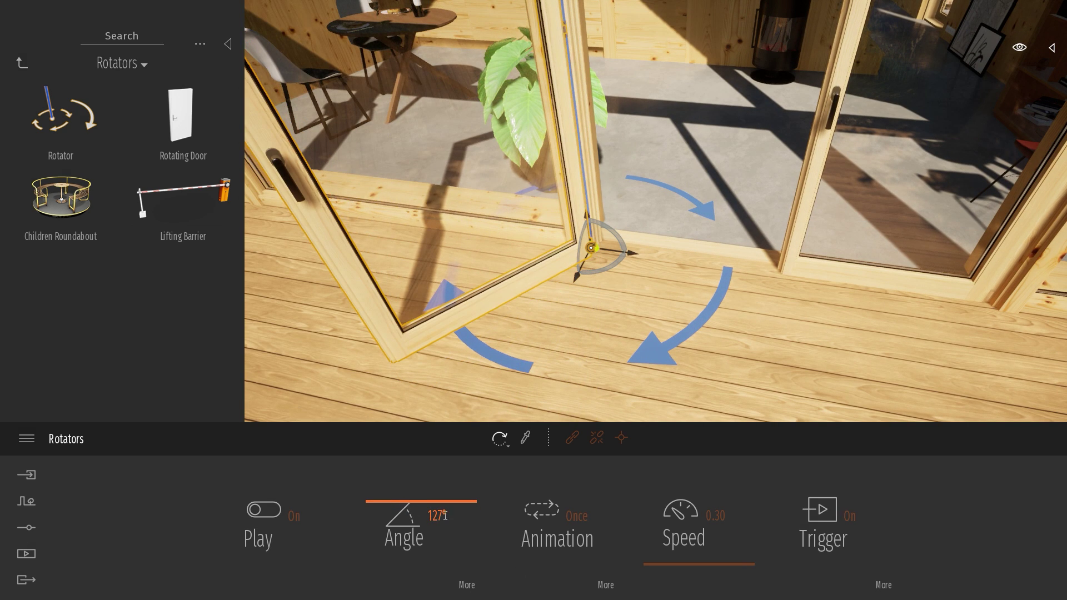
type("130")
key("Return")
right_click_drag(641, 191, 652, 103)
key("s")
key("s")
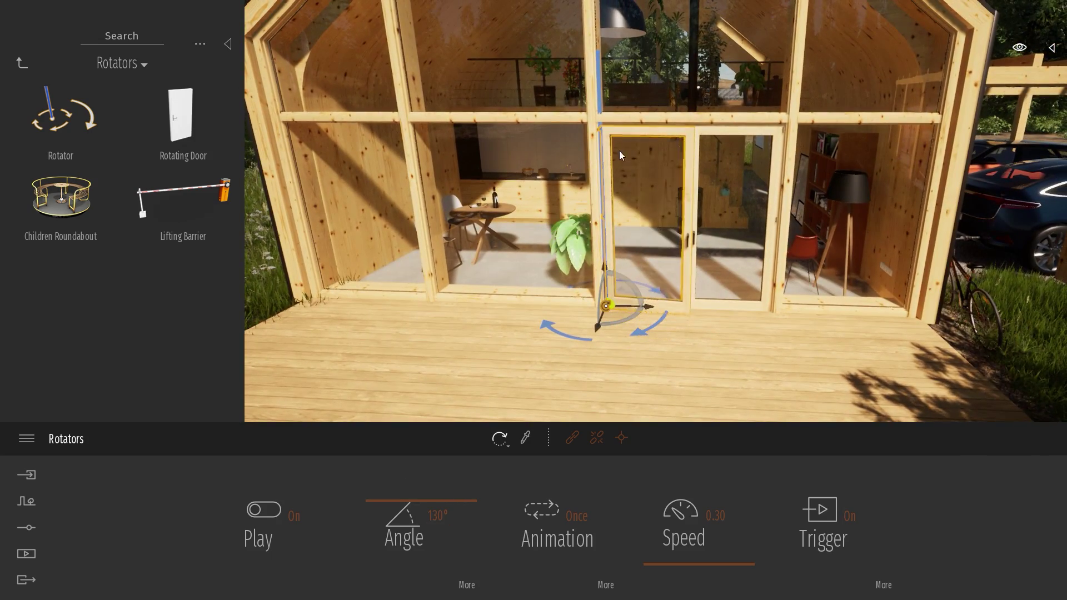
- Unlink the left door leaf from the rotator with Object unlink, and approach the door to test the result
key("w")
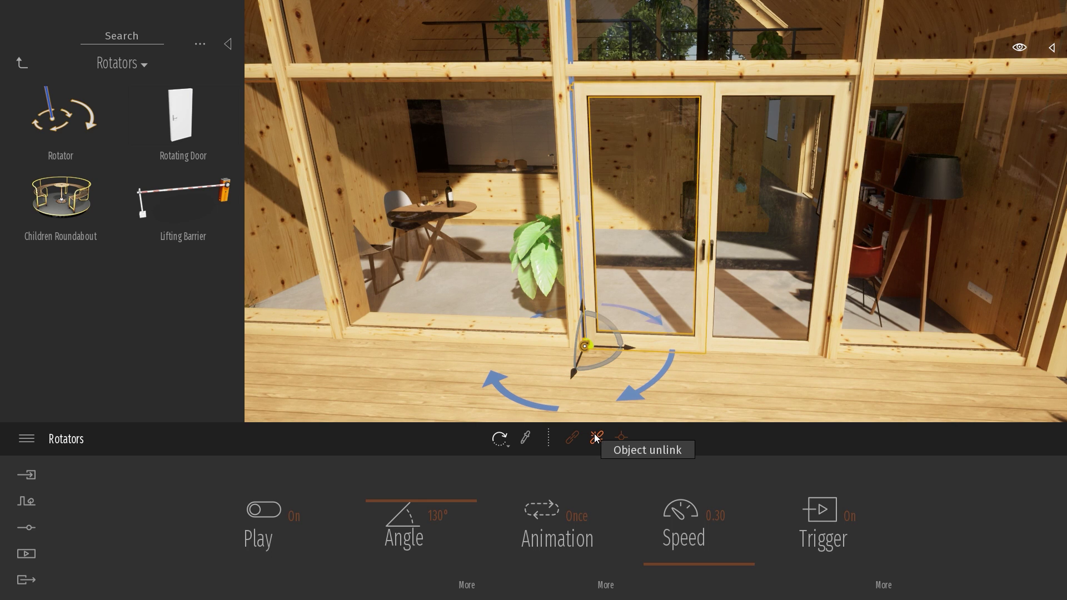
left_click(596, 438)
left_click(660, 241)
key("w")
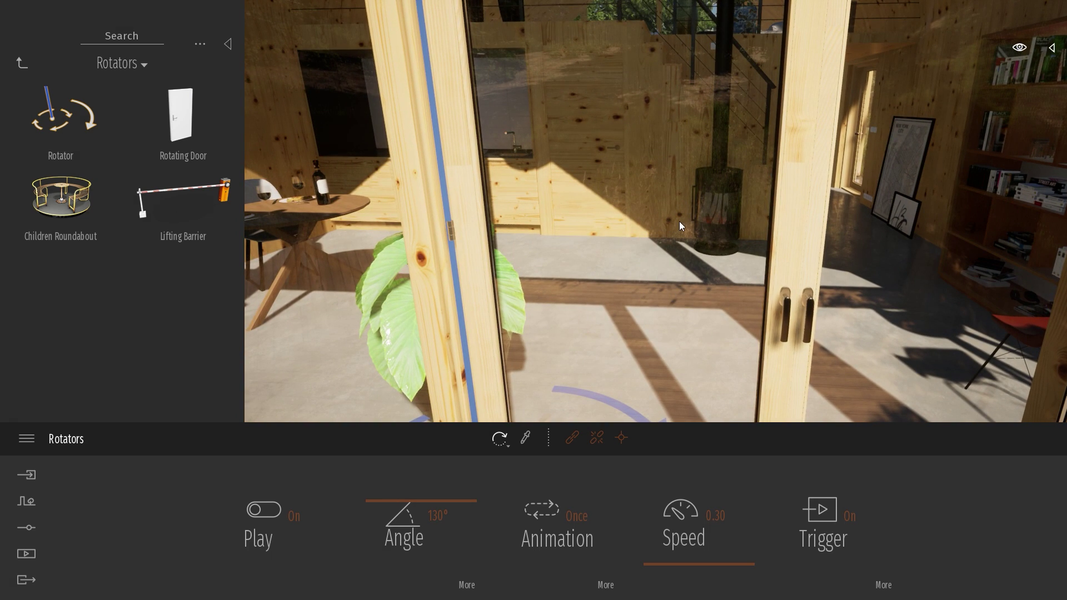
scroll(689, 275, "down", 5)
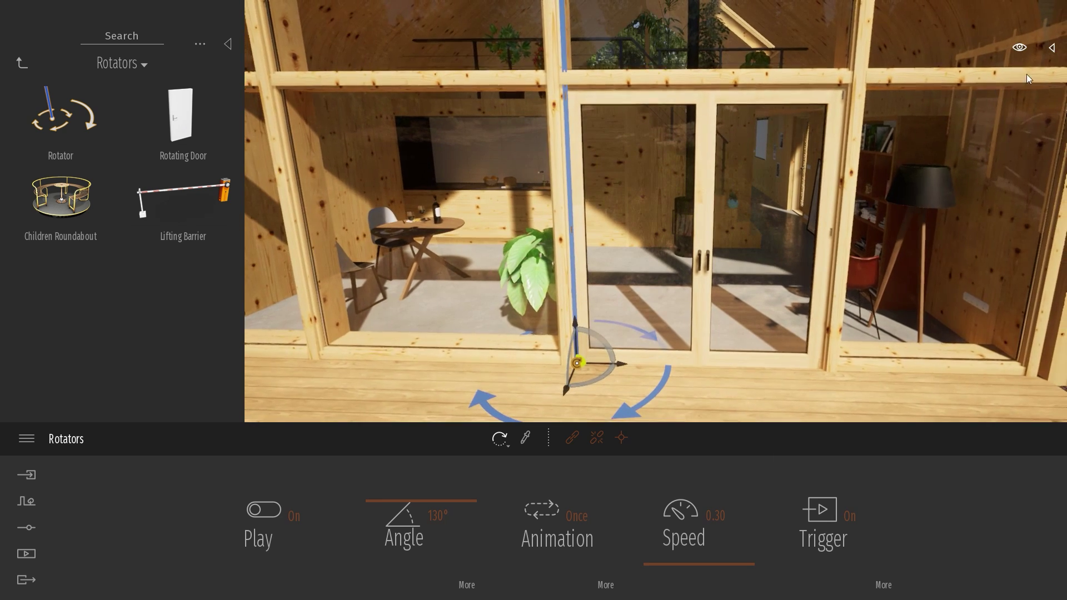
- Show the scene list, try attaching PF01_Door01 to the Rotator there, and select the Rotator
left_click(1053, 49)
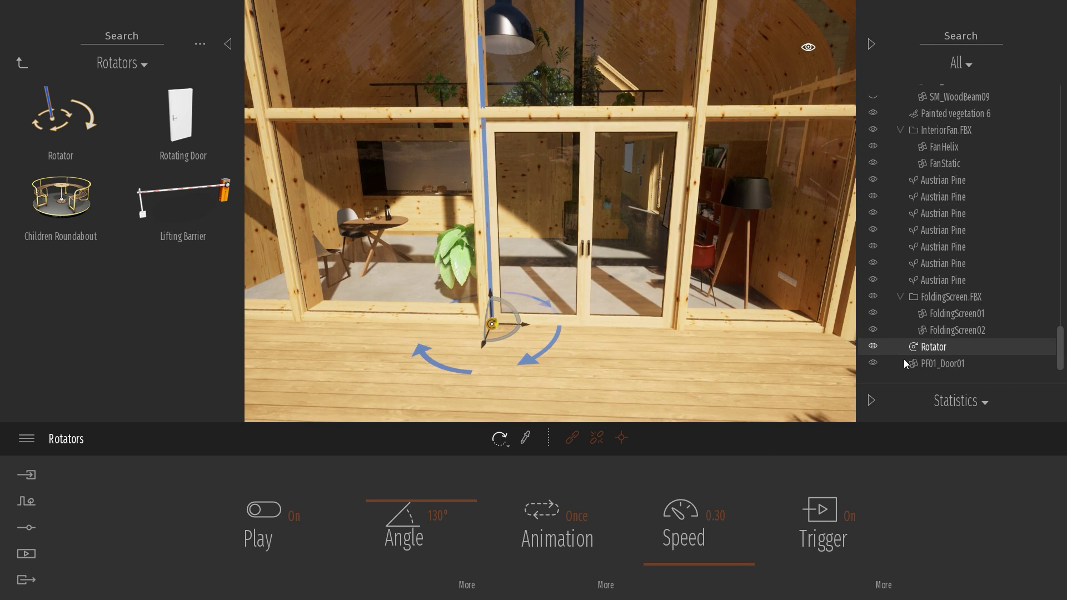
left_click(948, 364)
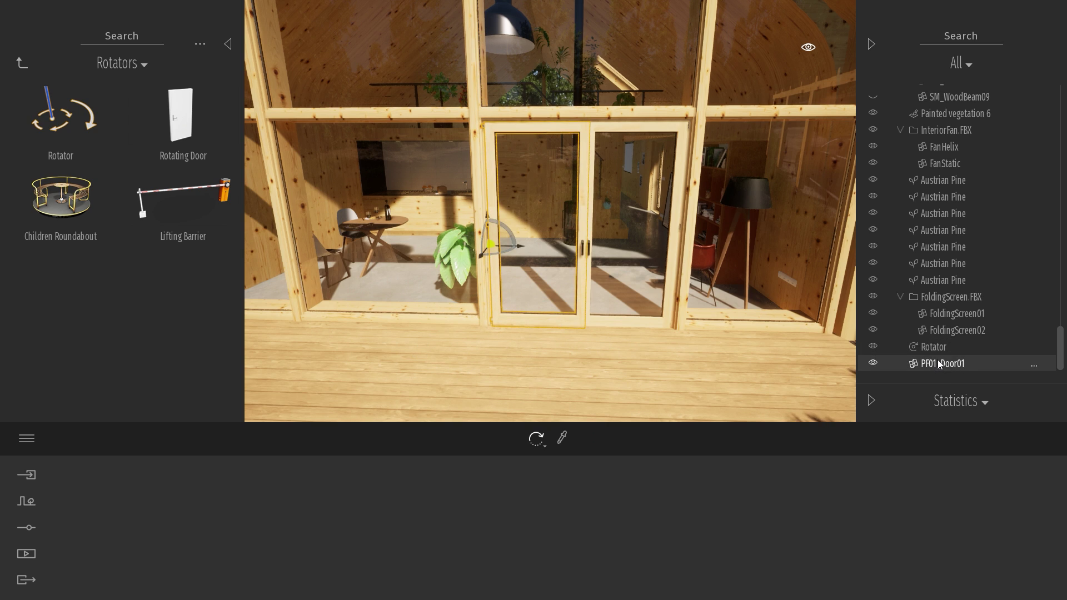
left_click_drag(958, 362, 948, 352)
left_click(891, 344)
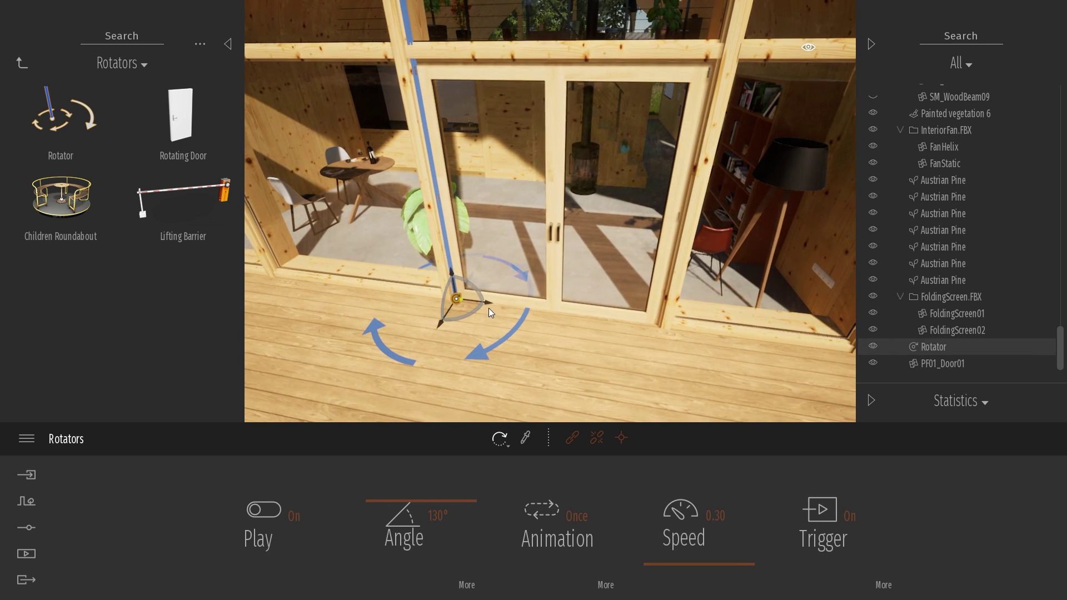
- Copy the Rotator once across to the right leaf's side as a Copy with 1.9 m spacing, and shift it about 0.05 m onto the hinge
left_click_drag(490, 304, 691, 323, "alt")
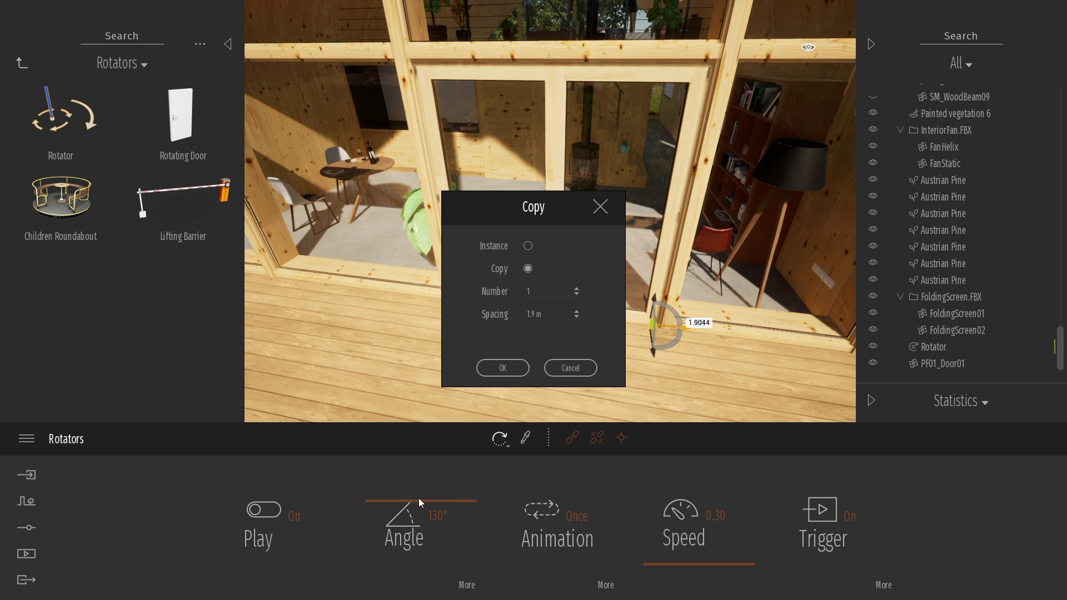
left_click(515, 367)
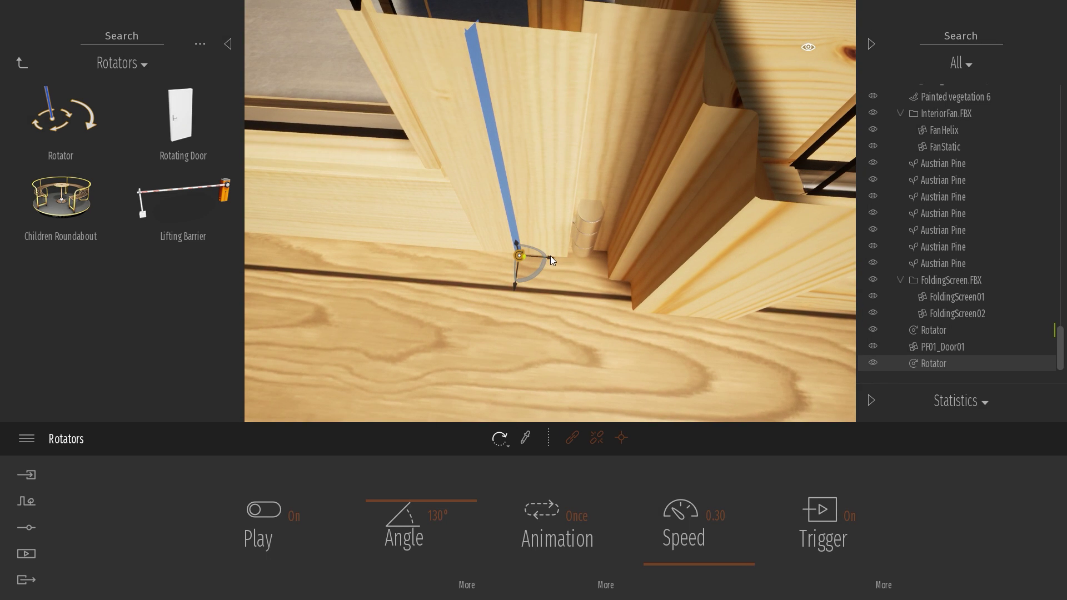
left_click_drag(551, 258, 612, 264)
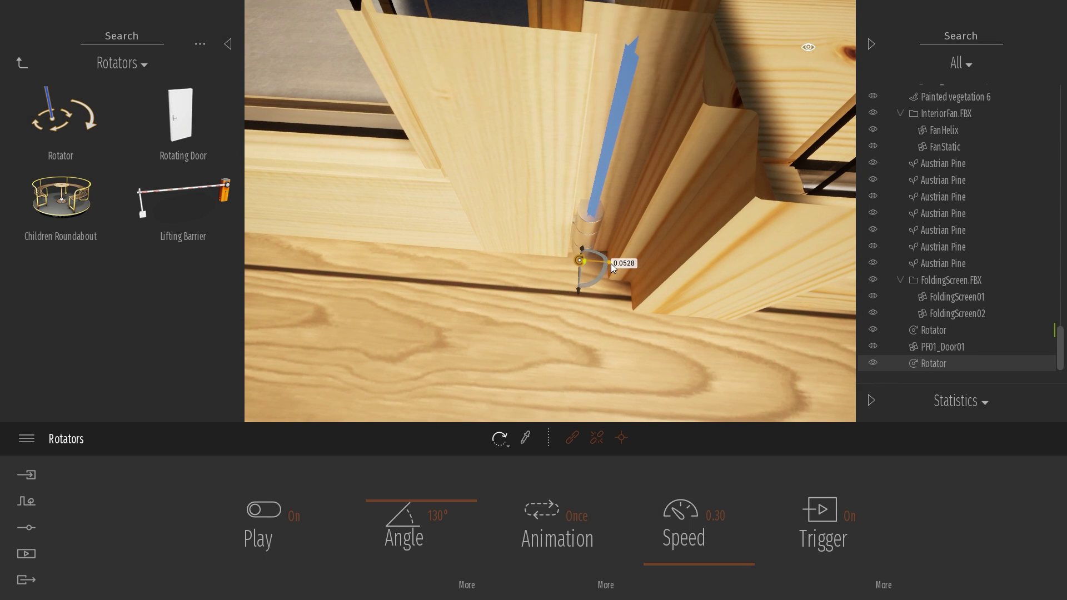
right_click_drag(612, 264, 595, 205)
key("s")
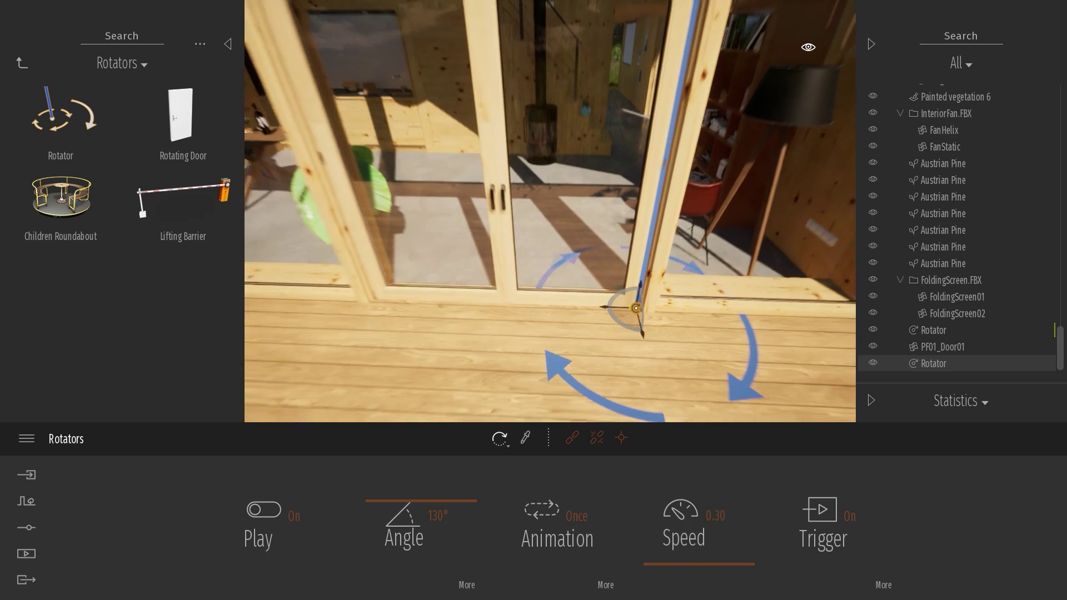
- Link the right door leaf to the copied Rotator with Object link
right_click_drag(610, 324, 602, 326)
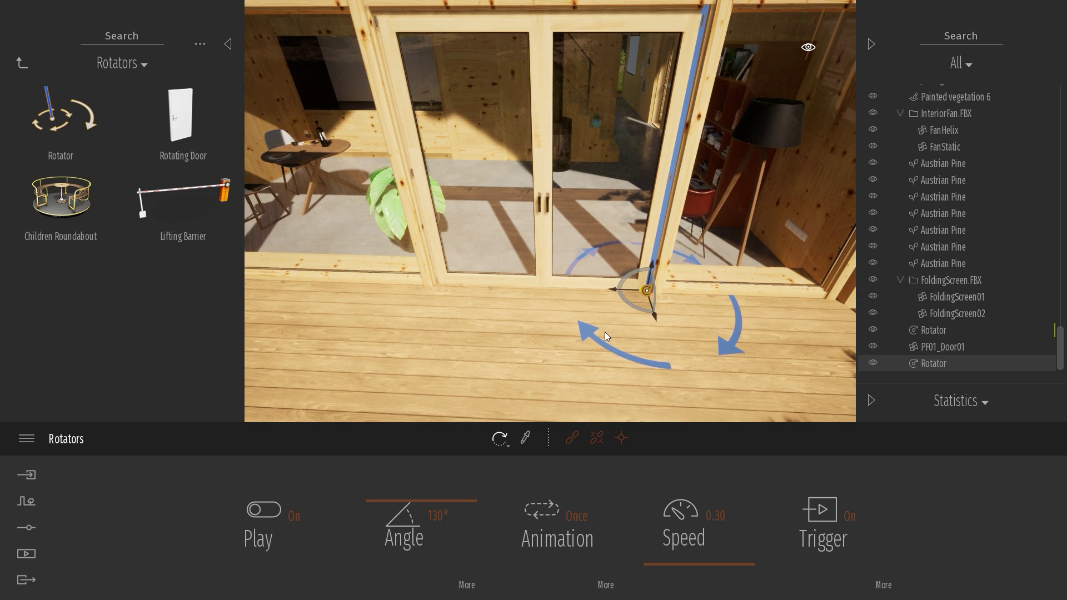
left_click(571, 439)
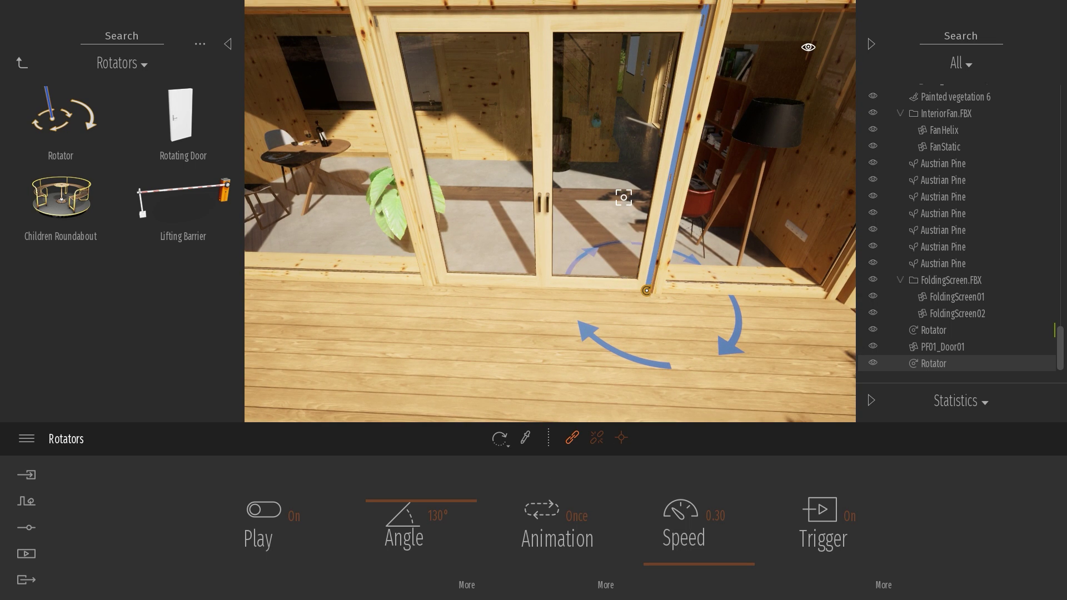
left_click(623, 197)
right_click_drag(555, 303, 548, 345)
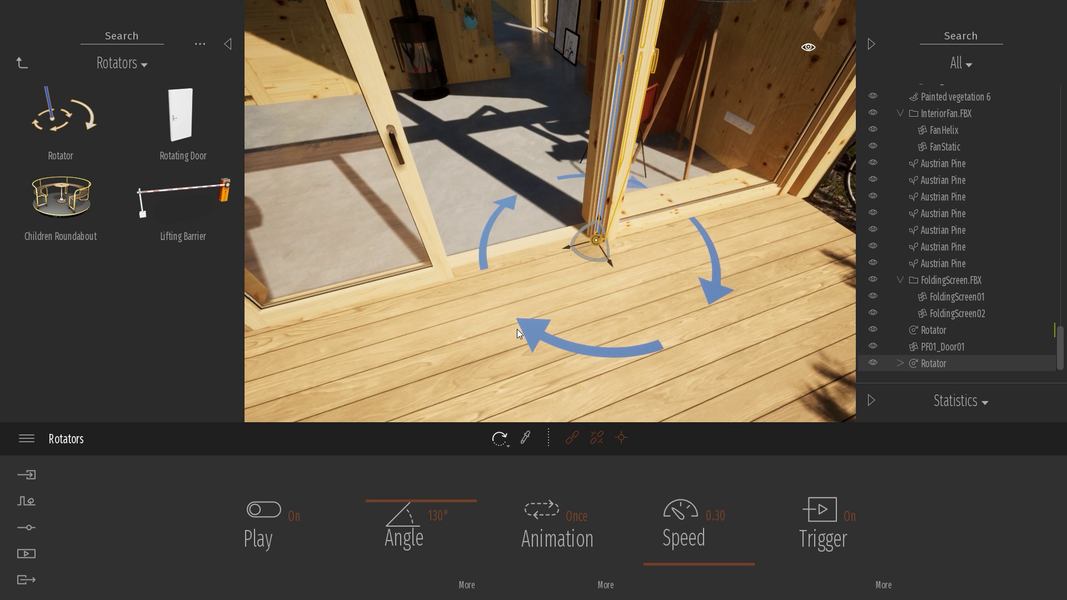
- Set the right rotator's opening angle to -130° and back away from the door to test the leaf's swing
left_click(449, 515)
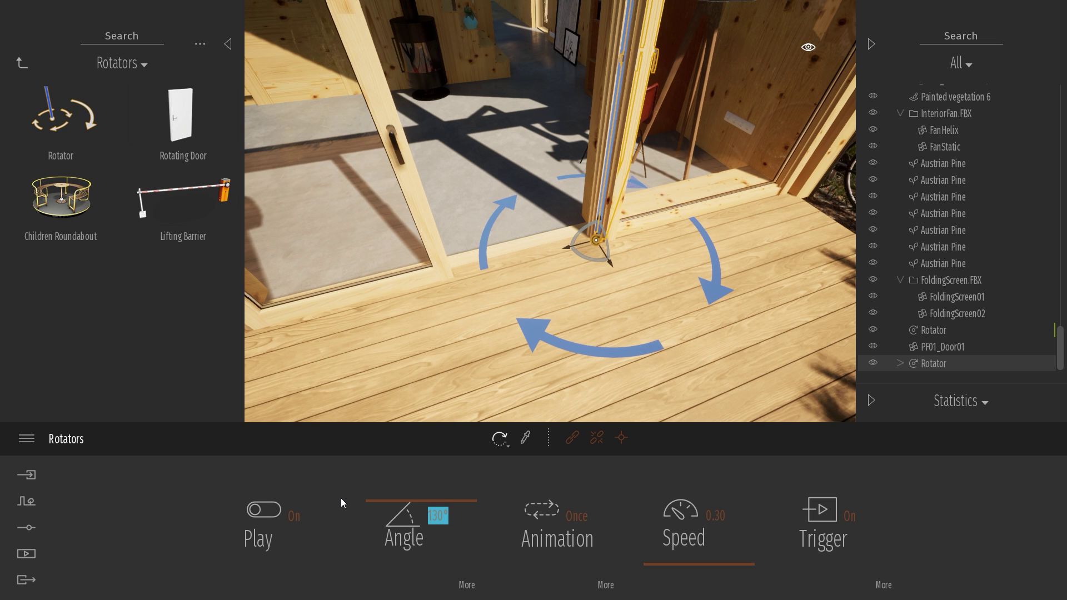
key("BackSpace")
type("-130")
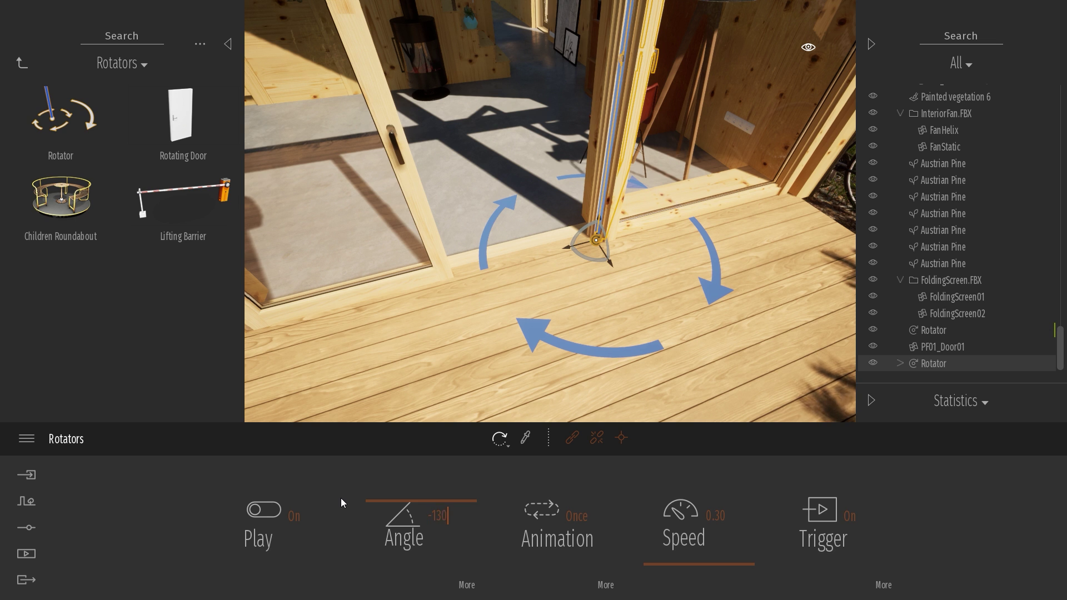
key("Return")
right_click_drag(562, 265, 741, 341)
key("s")
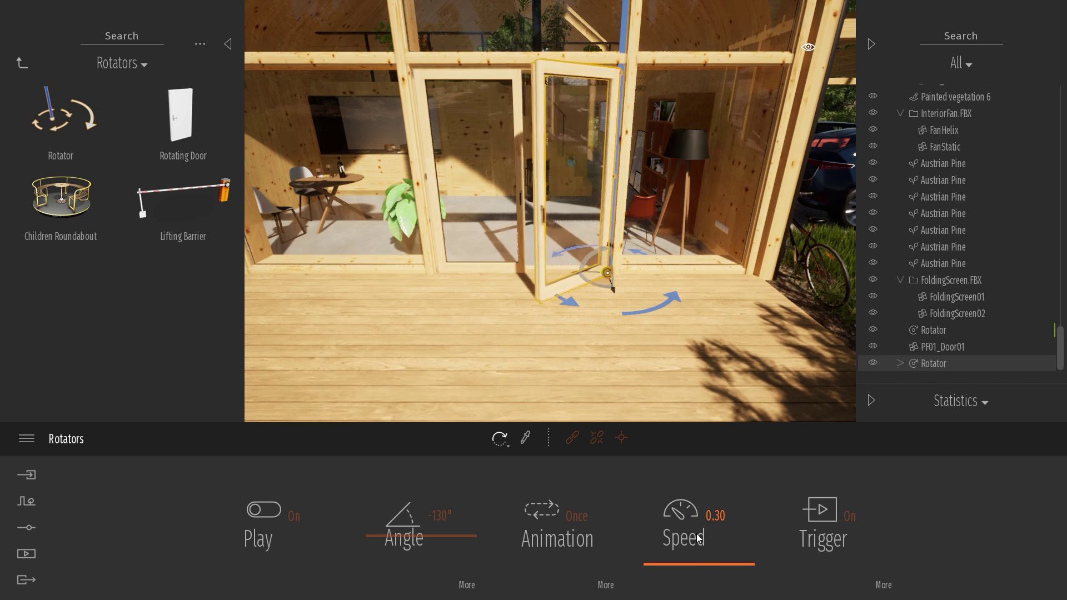
scroll(599, 325, "up", 2)
middle_click_drag(599, 325, 723, 317)
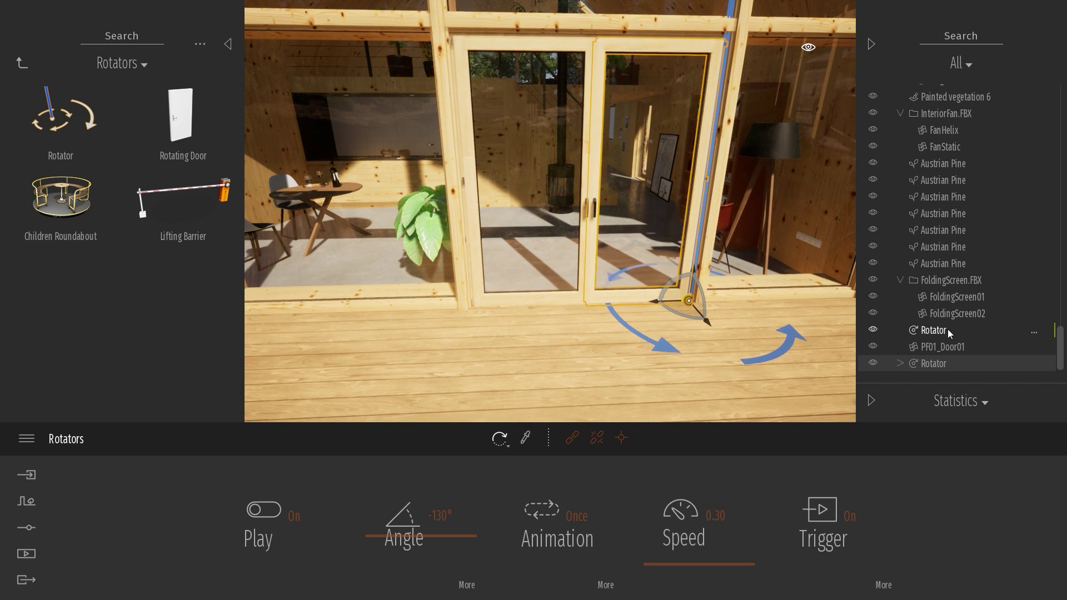
- Attach PF01_Door01 to the first Rotator by nesting it underneath in the scene list, and clear the selection
left_click(948, 329)
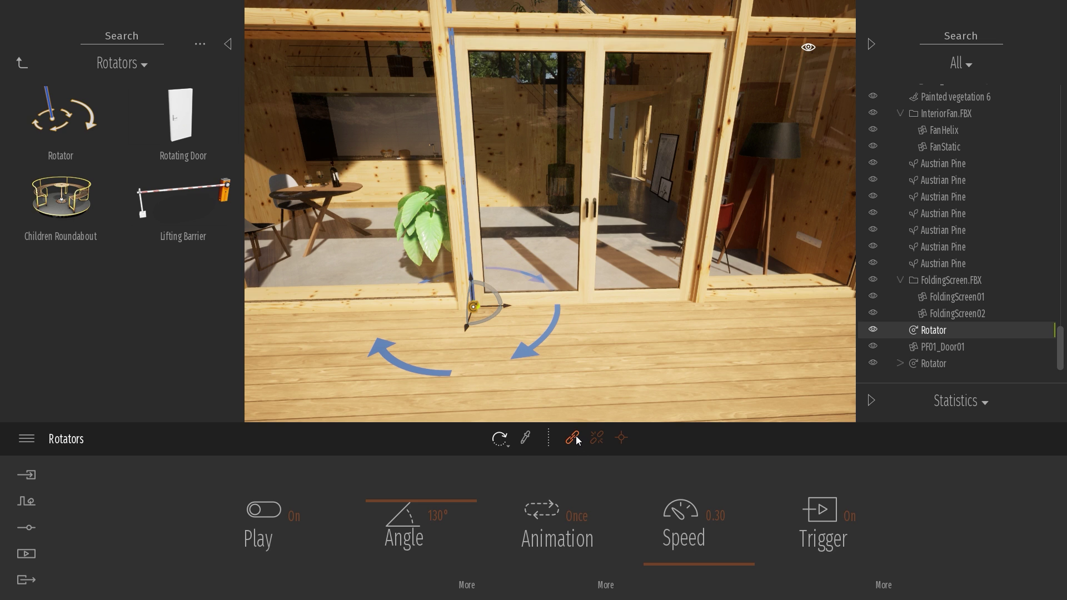
left_click(939, 347)
left_click_drag(938, 344, 936, 332)
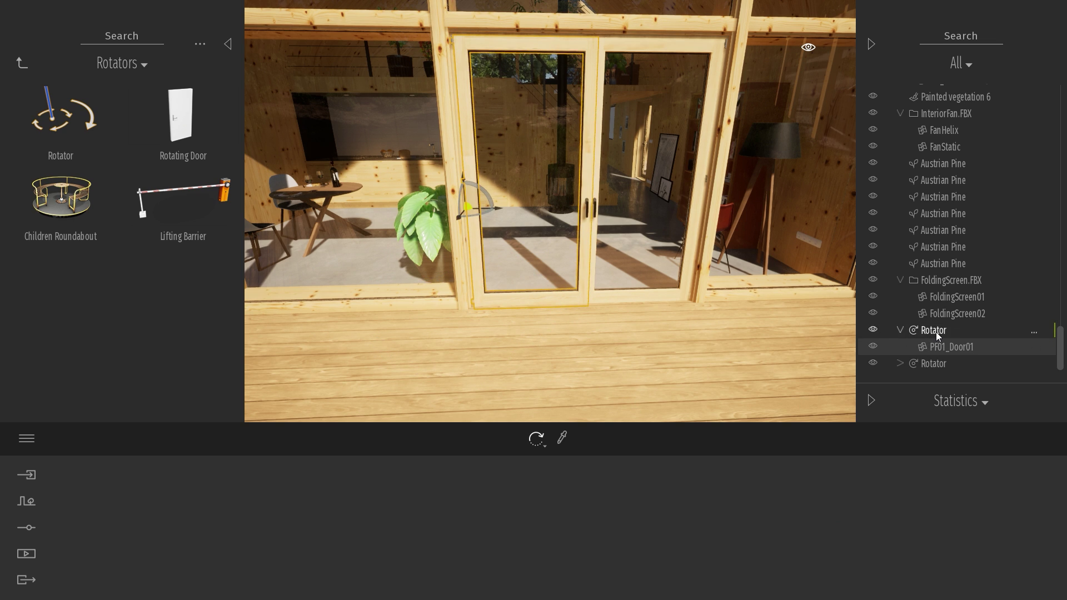
key("Escape")
- Approach and back away from the double door to test both leaves, and select the left leaf's rotator
key("w")
right_click_drag(536, 167, 536, 189)
key("s")
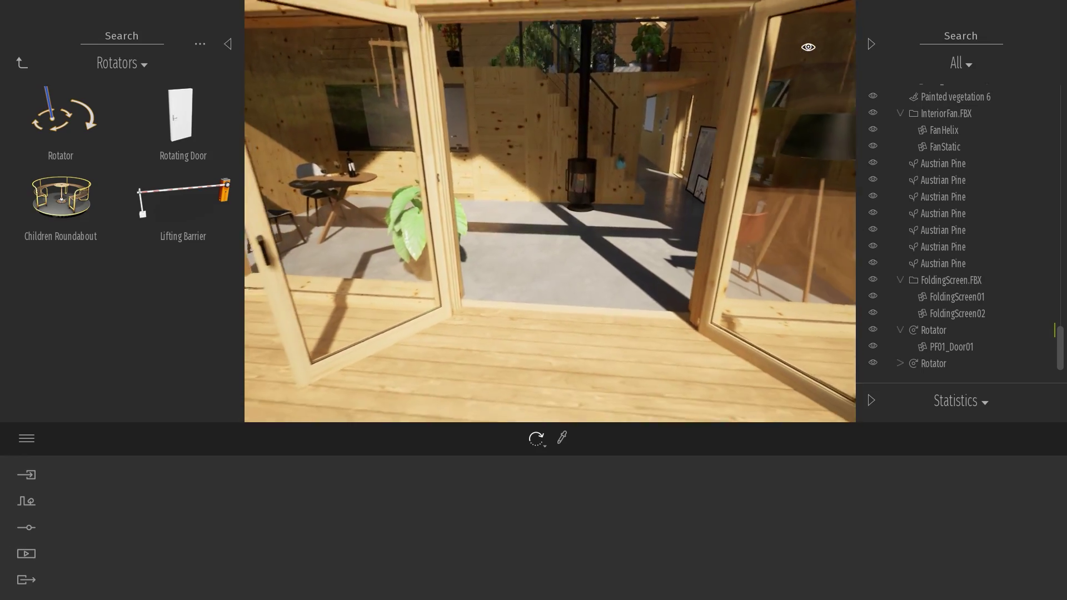
key("s")
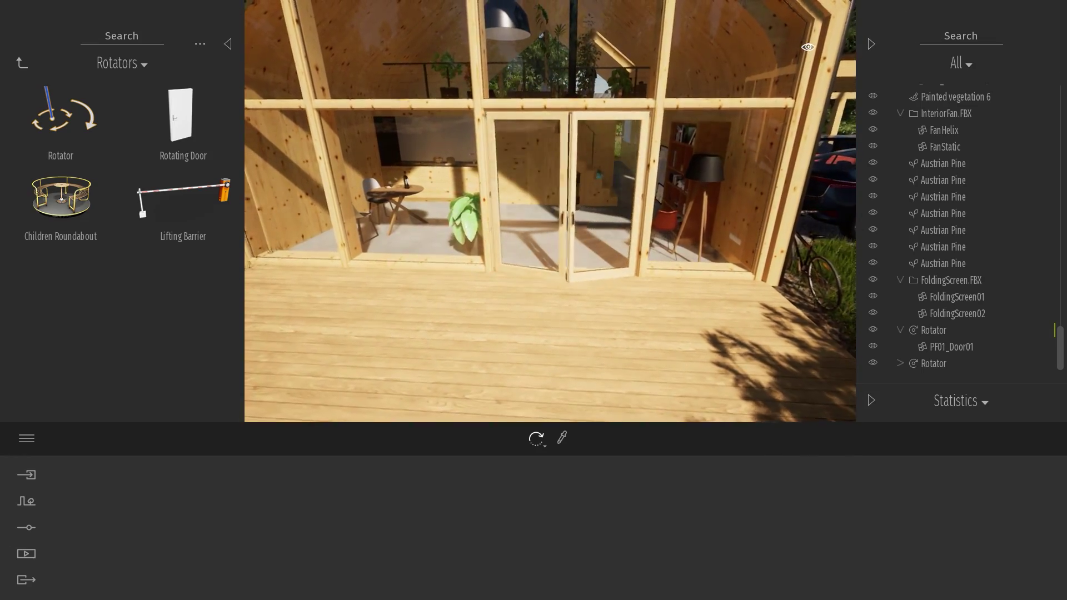
key("w")
right_click_drag(536, 189, 536, 153)
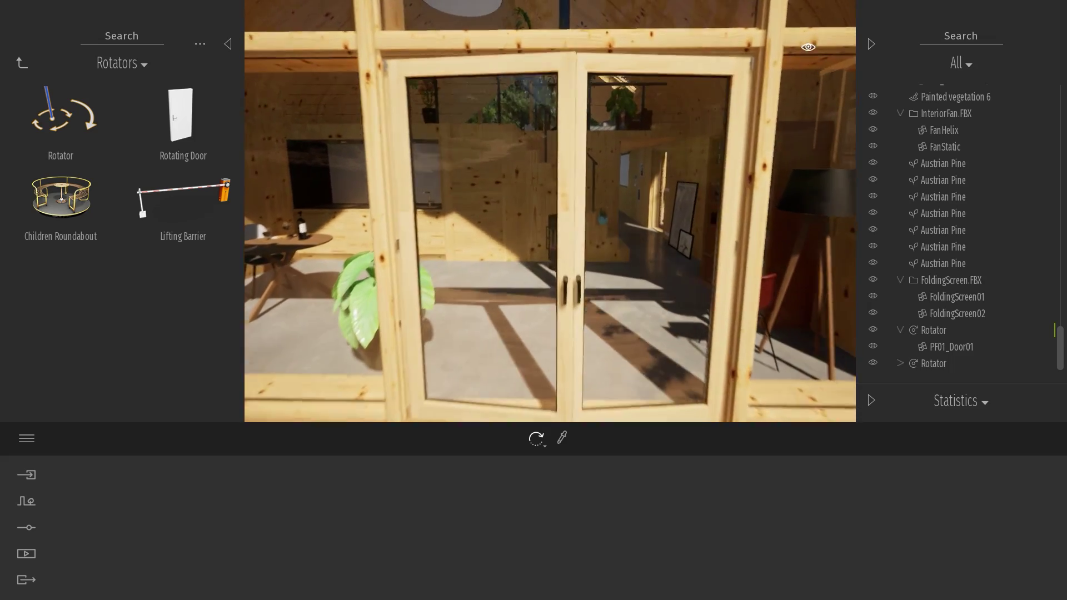
scroll(545, 169, "up", 5)
left_click(315, 238)
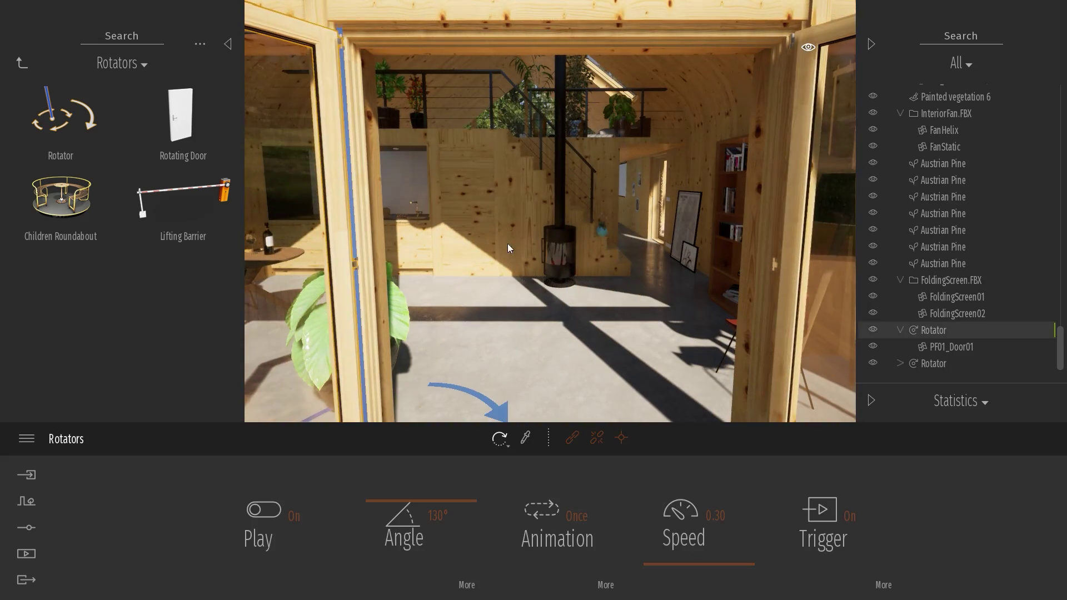
scroll(508, 247, "down", 5)
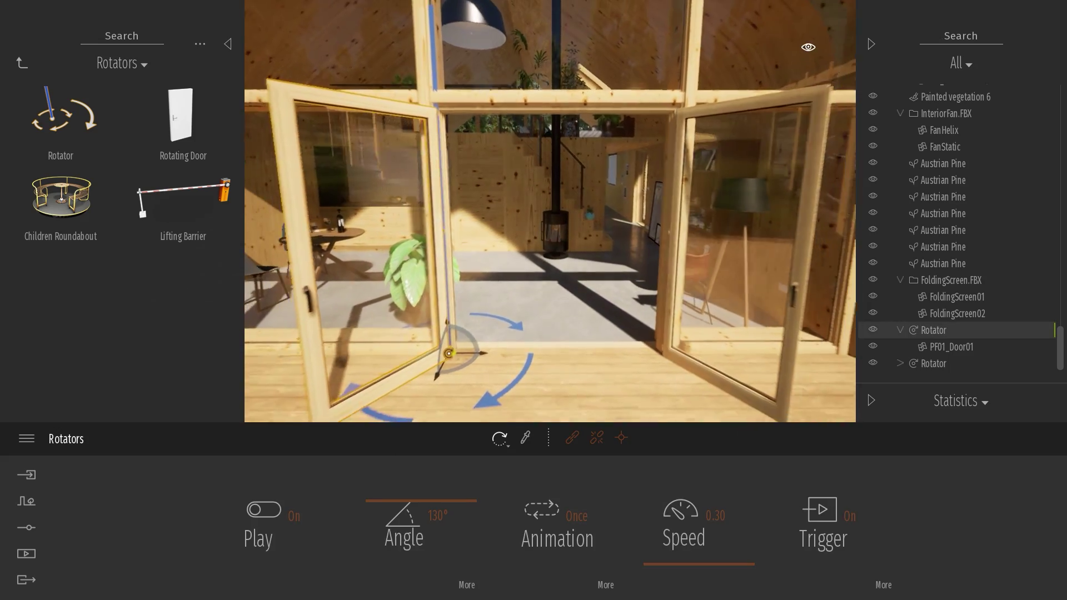
scroll(514, 210, "down", 5)
- Try shifting the left rotator sideways off the hinge with playback off, without moving its linked door leaf
left_click(271, 525)
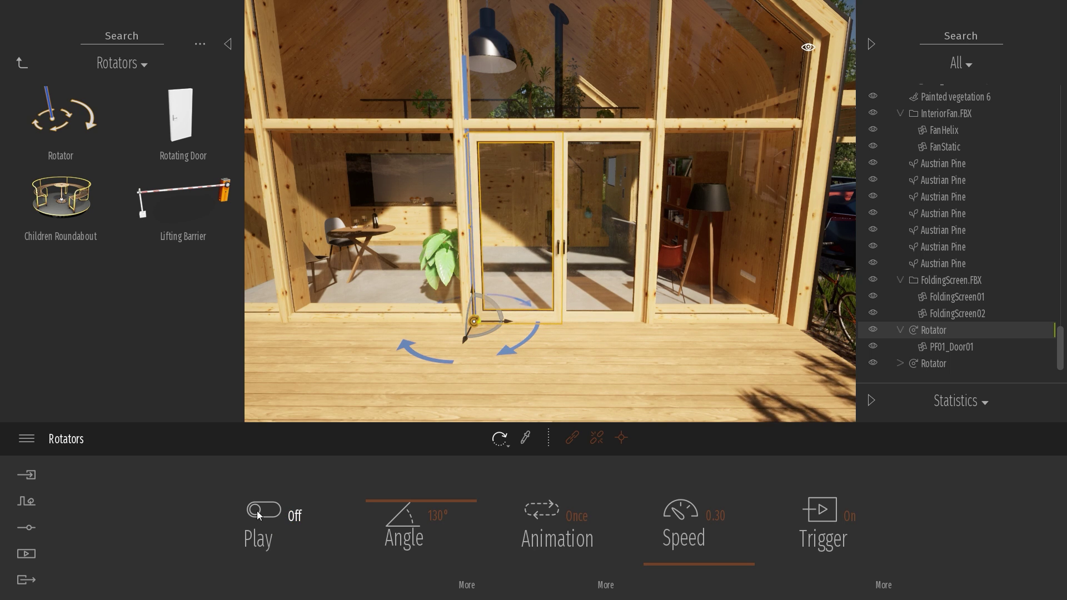
scroll(521, 315, "up", 5)
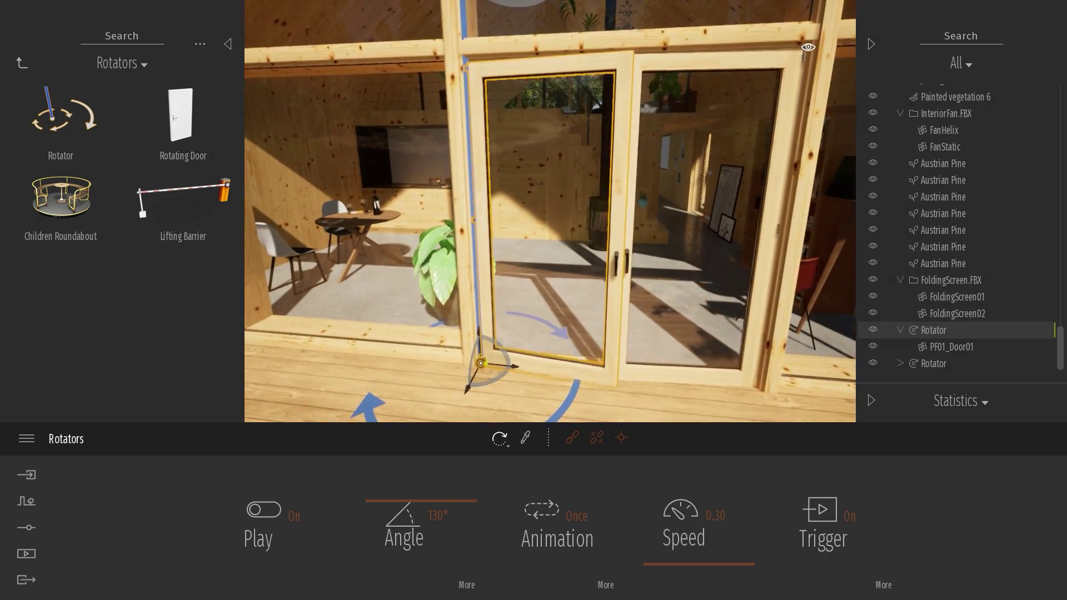
scroll(544, 298, "down", 2)
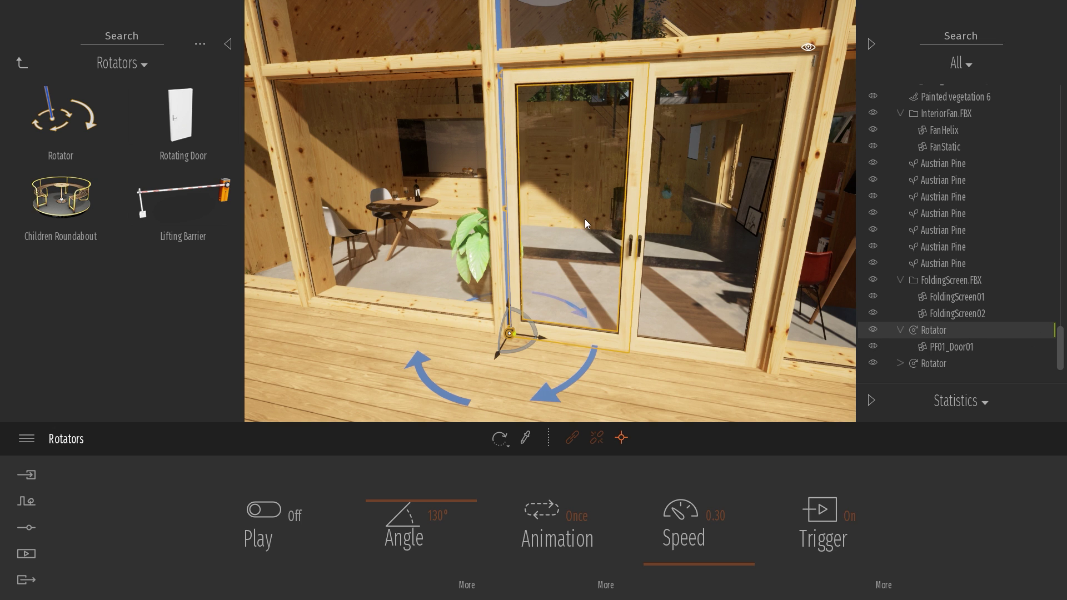
scroll(584, 219, "up", 2)
middle_click_drag(585, 219, 608, 221, "shift")
left_click_drag(550, 365, 525, 368)
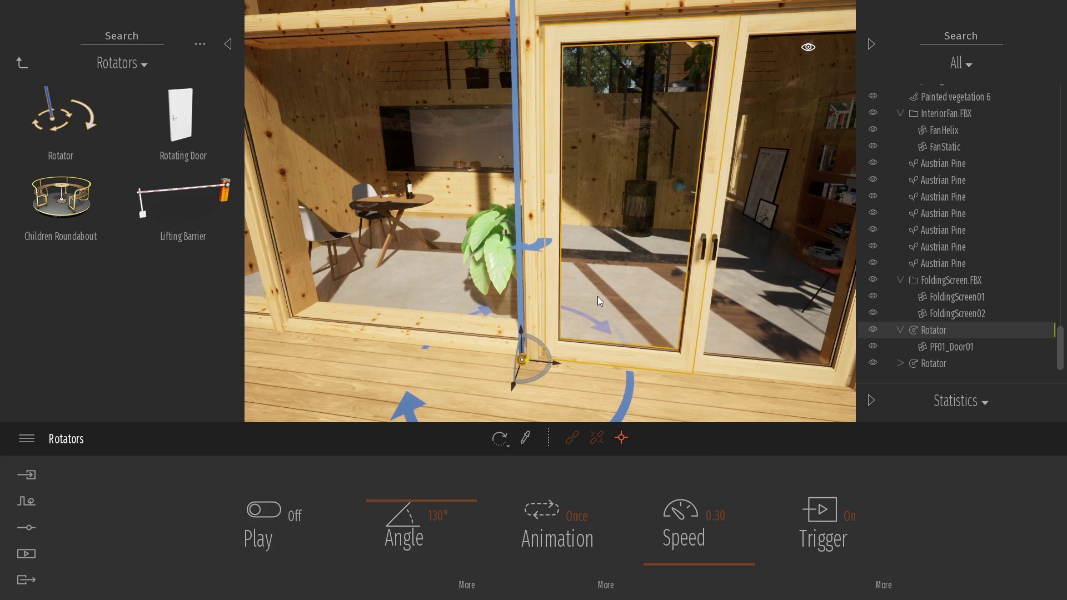
key("Escape")
- Test the left leaf's swing around the shifted rotator, and examine the door from a closer angle
scroll(609, 224, "down", 3)
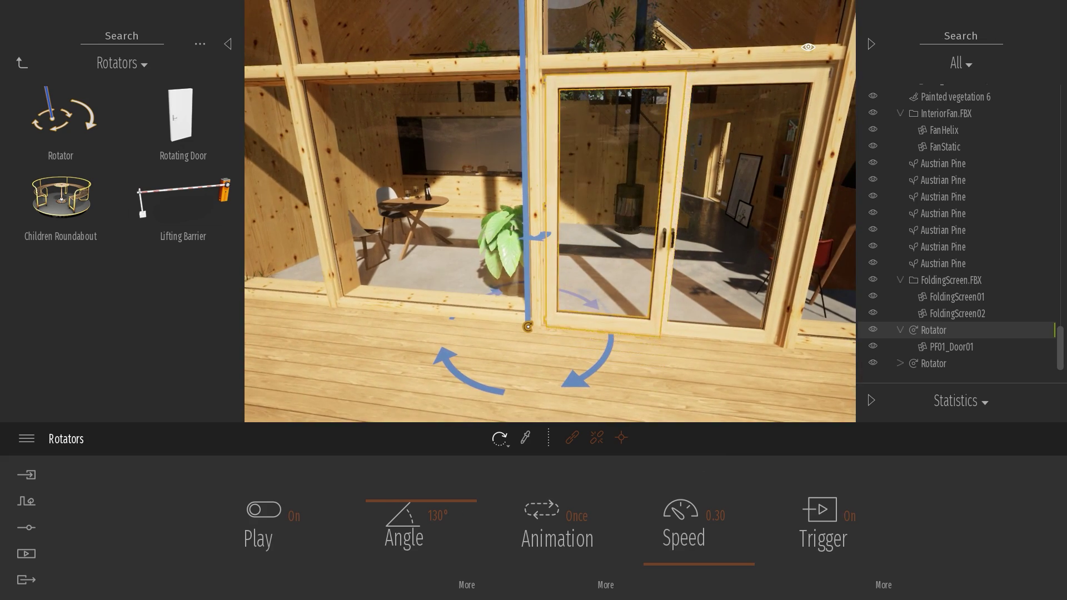
middle_click_drag(609, 224, 664, 228, "shift")
scroll(665, 228, "up", 2)
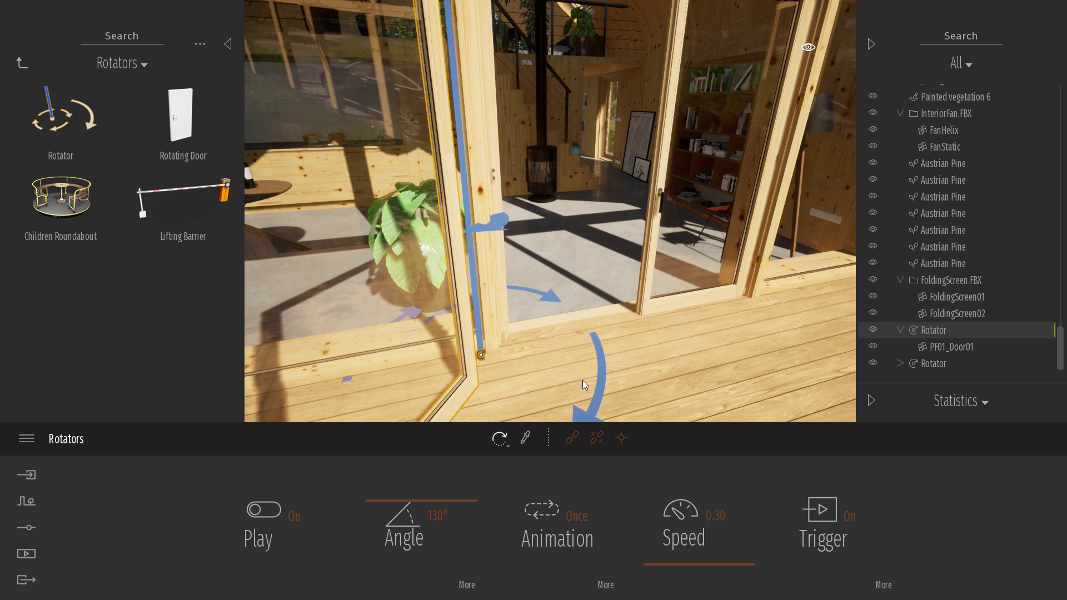
right_click_drag(672, 132, 667, 183)
key("w")
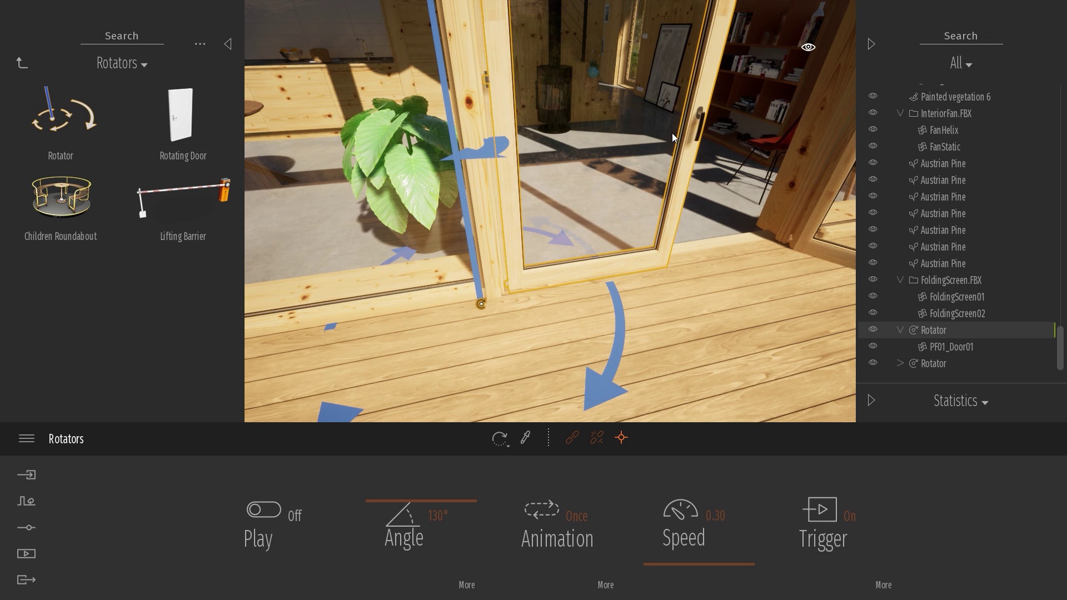
- Bring the left rotator alone back to the door leaf's hinge, and deselect it
scroll(672, 132, "up", 3)
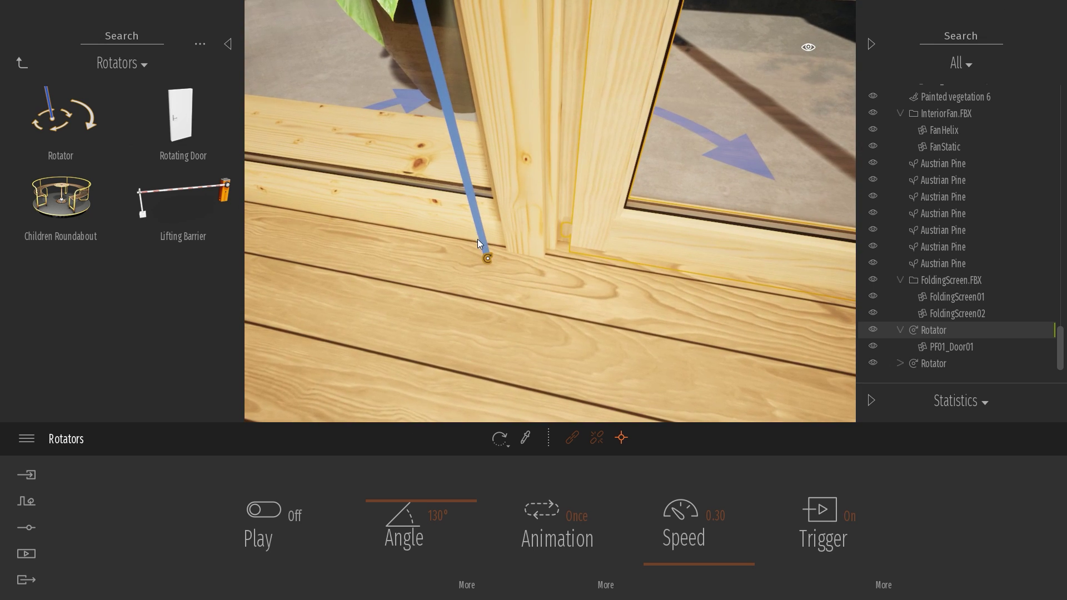
left_click(485, 248)
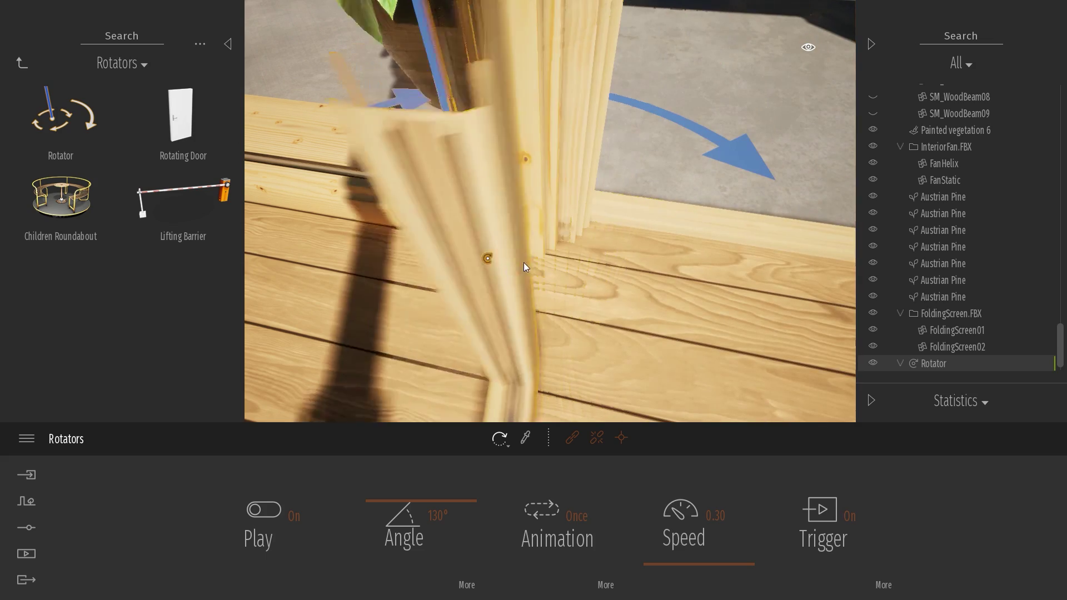
key("s")
left_click(621, 437)
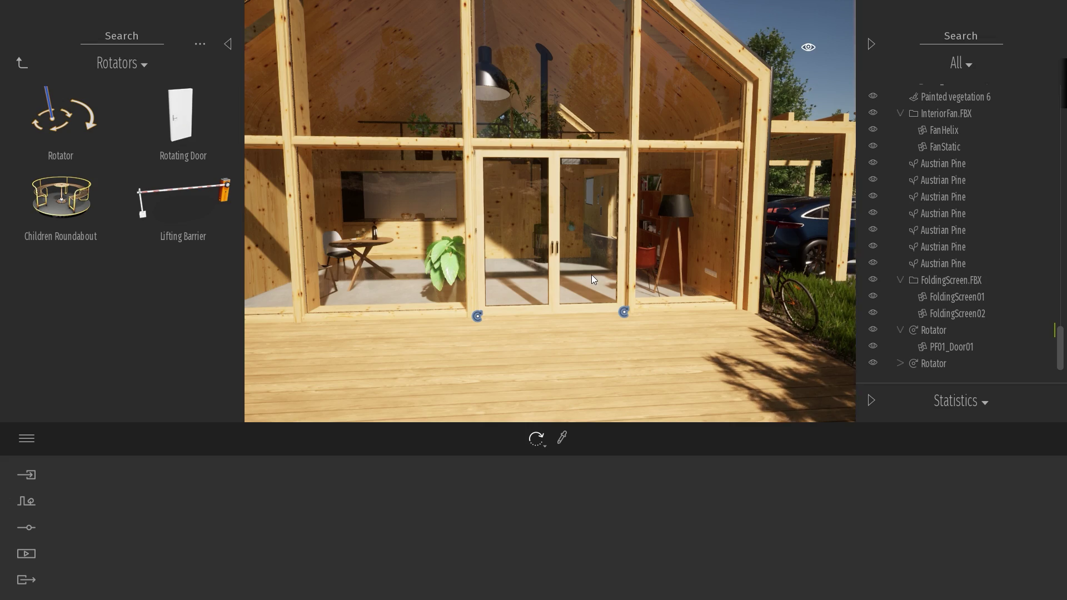
- Try moving the upstairs roof window VeluxWindow, and undo the move
key("w")
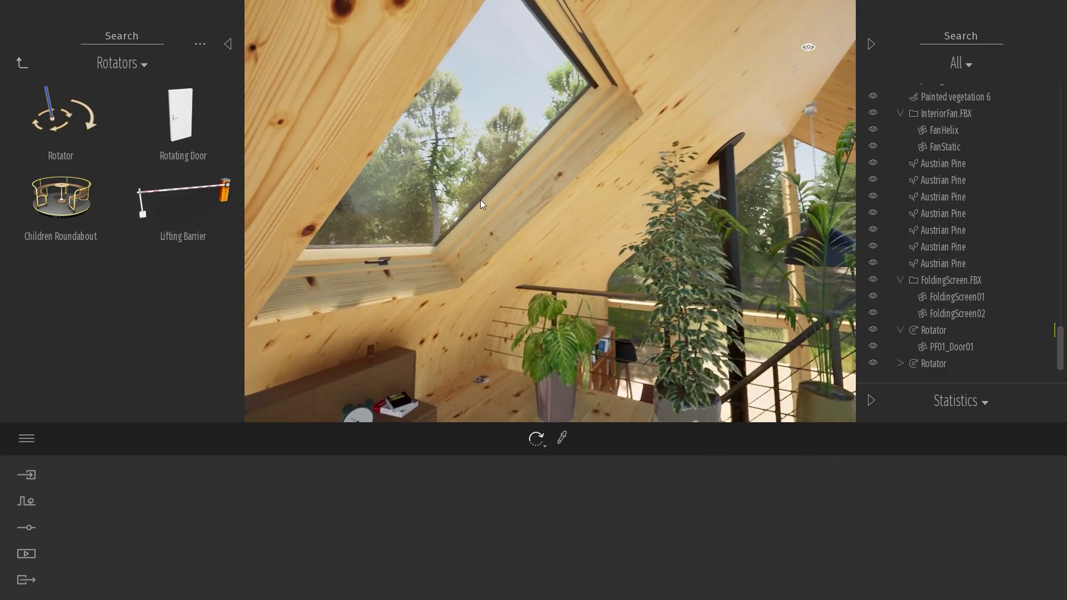
left_click(480, 199)
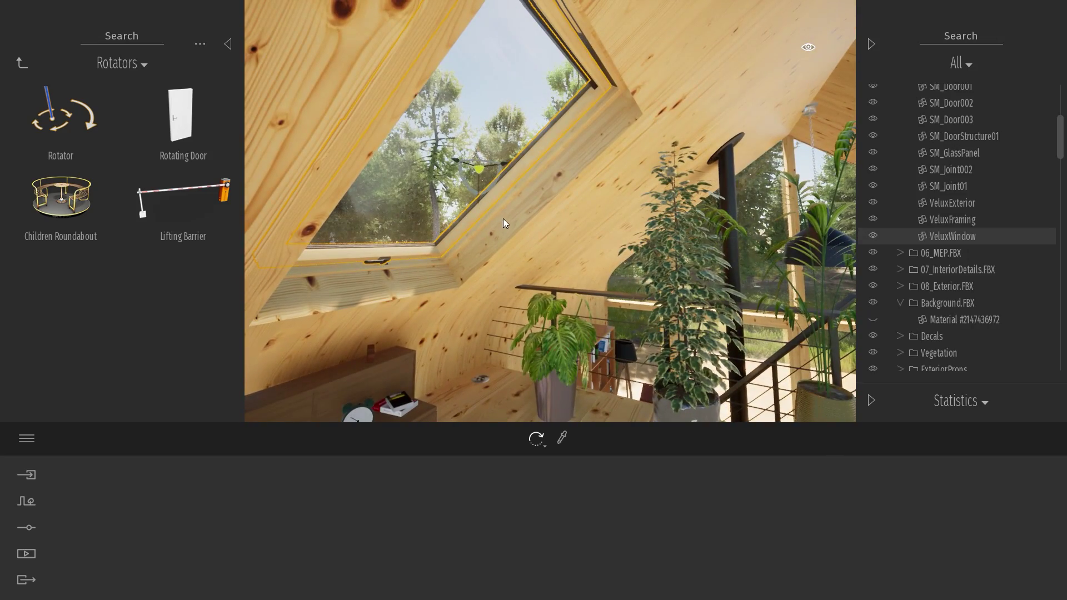
left_click_drag(484, 175, 586, 350)
key("ctrl+z")
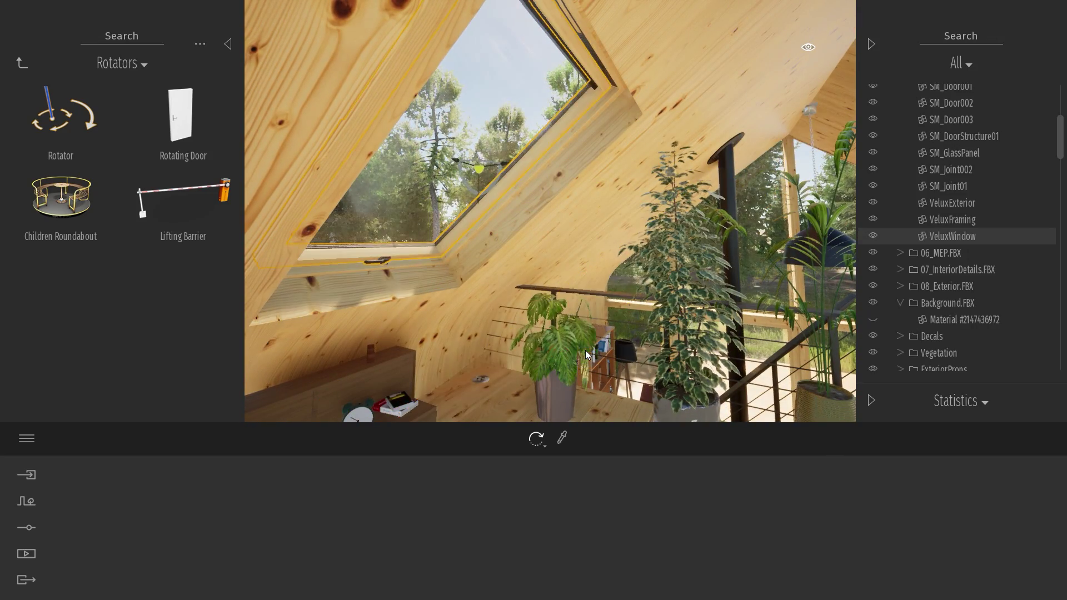
- Place a Rotator on the side frame of the roof window and rotate it 90° so its axis runs across the window
key("w")
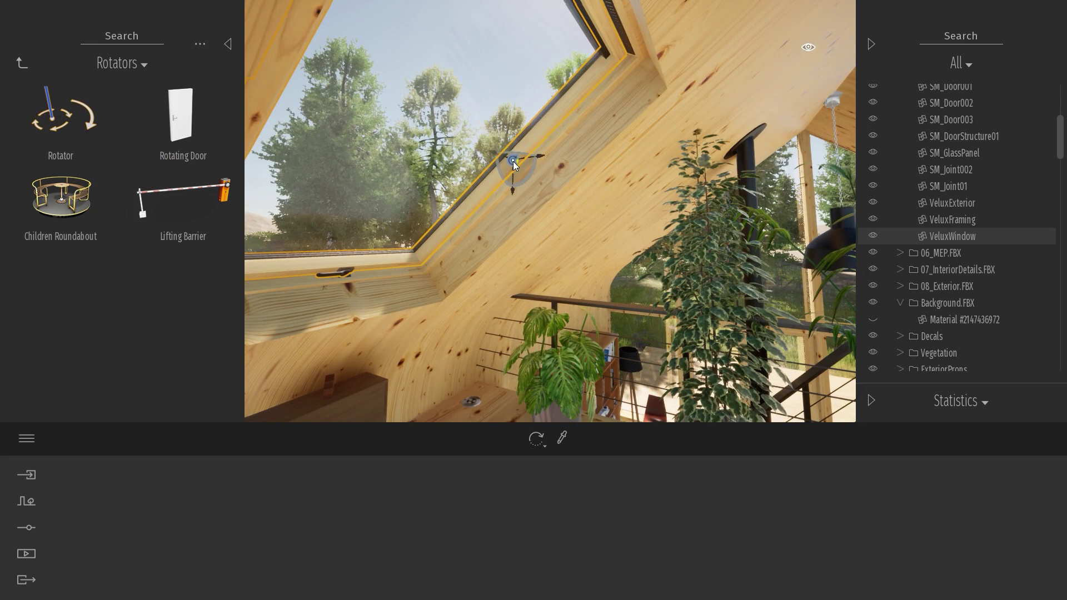
left_click(511, 161)
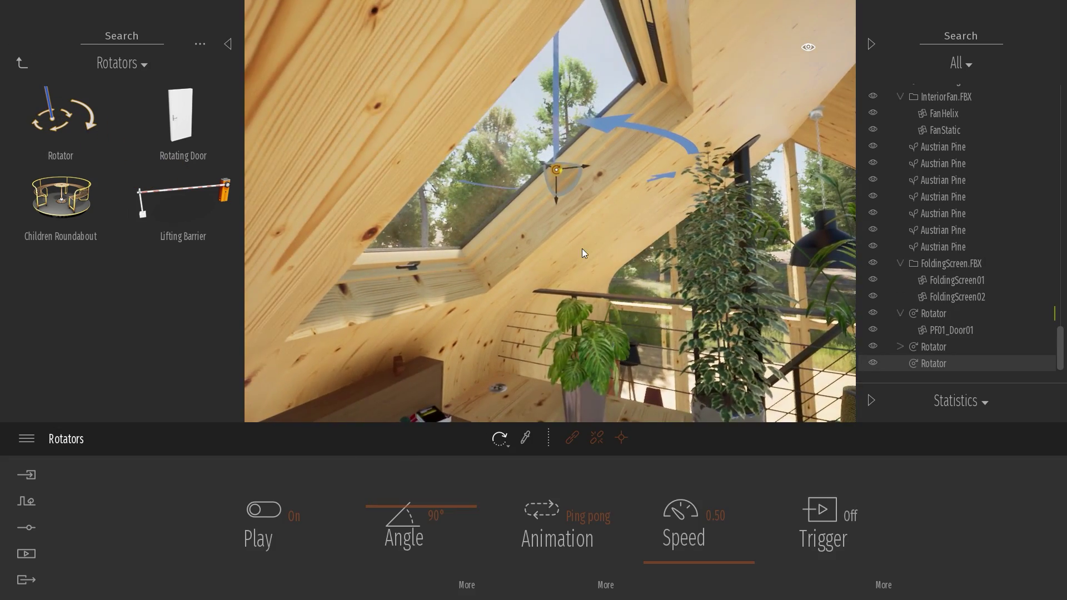
key("w")
right_click_drag(602, 257, 551, 223)
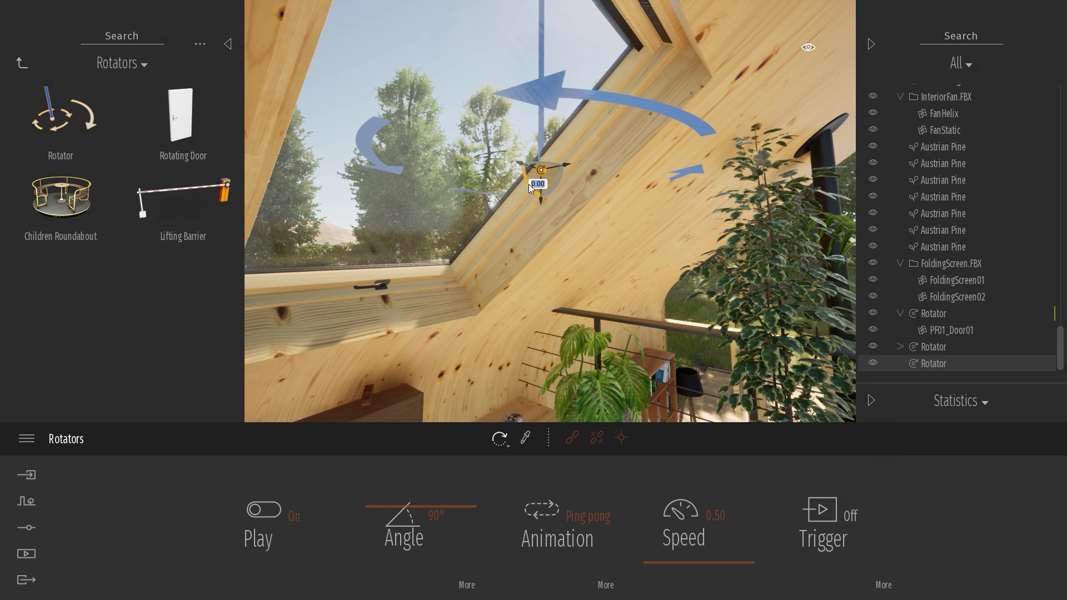
type("90")
key("Return")
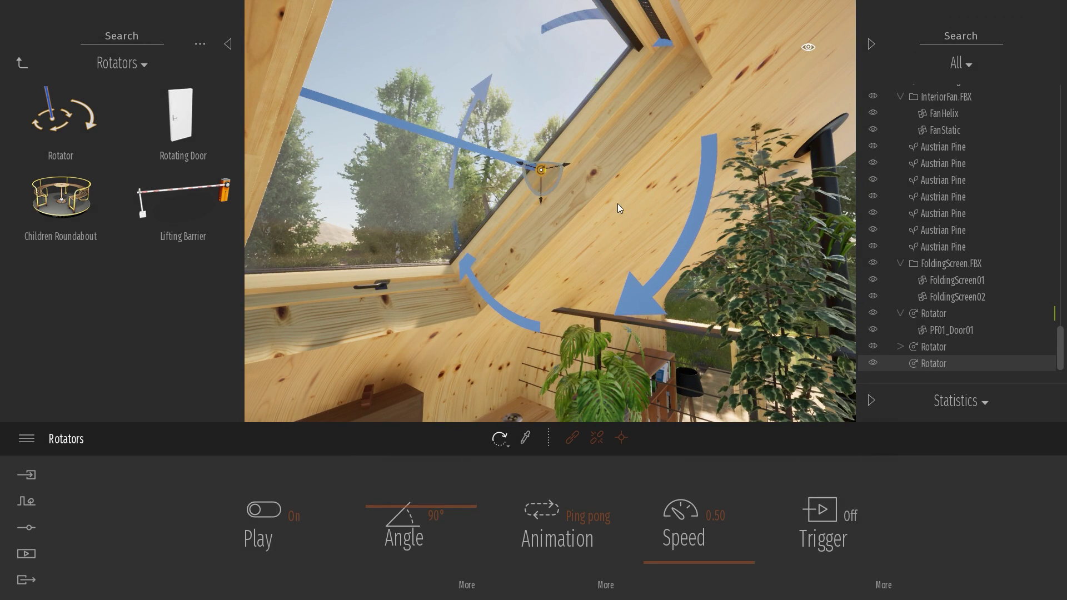
- Link the upstairs roof window to the new rotator
right_click_drag(618, 203, 663, 207)
key("s")
key("d")
key("a")
key("w")
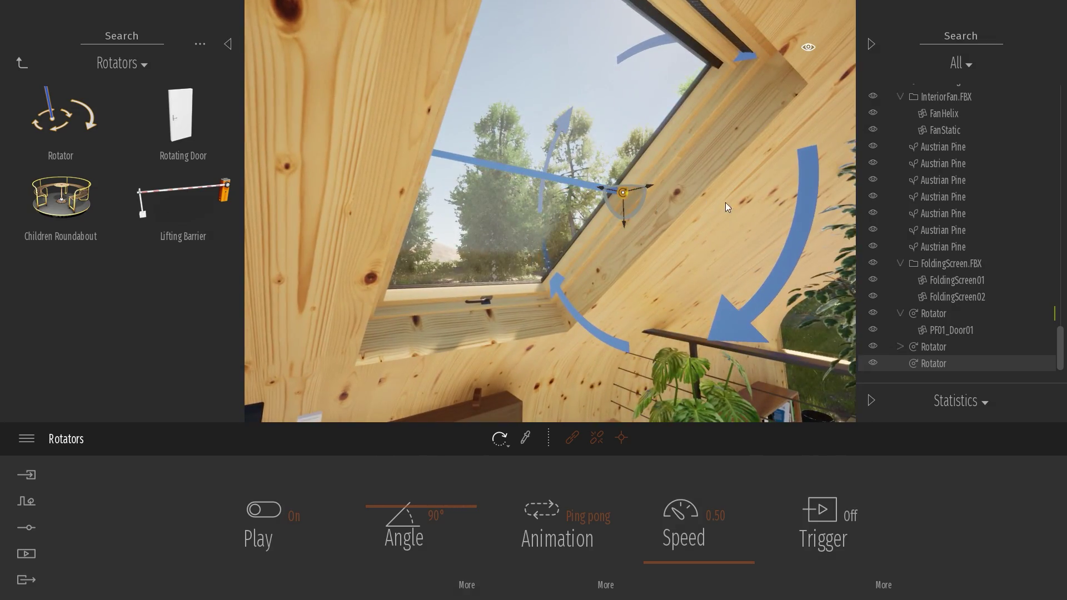
right_click_drag(595, 173, 645, 202)
key("e")
key("q")
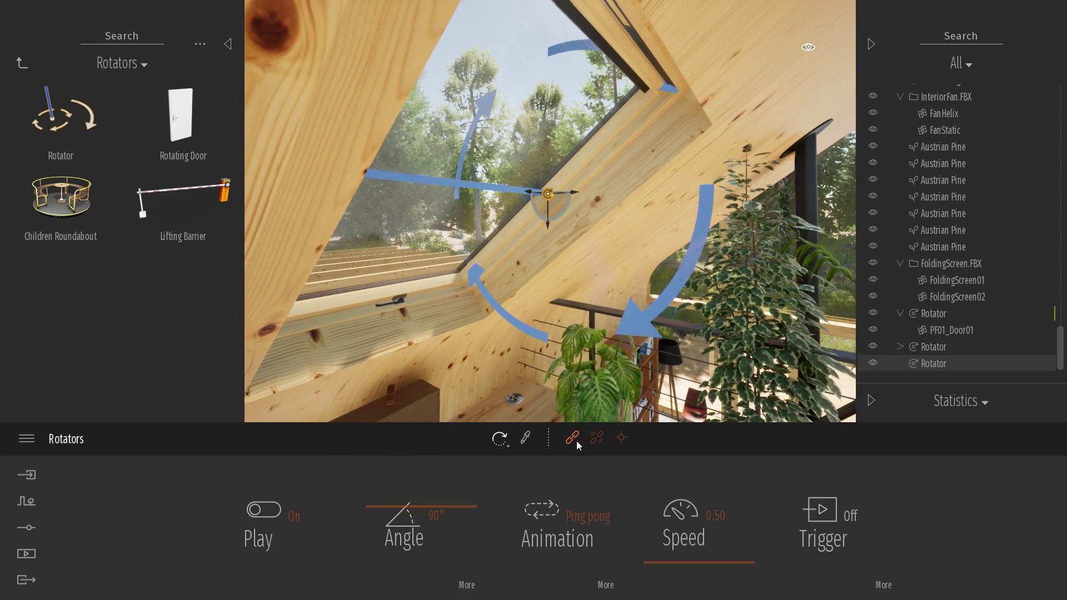
left_click(572, 438)
left_click(448, 211)
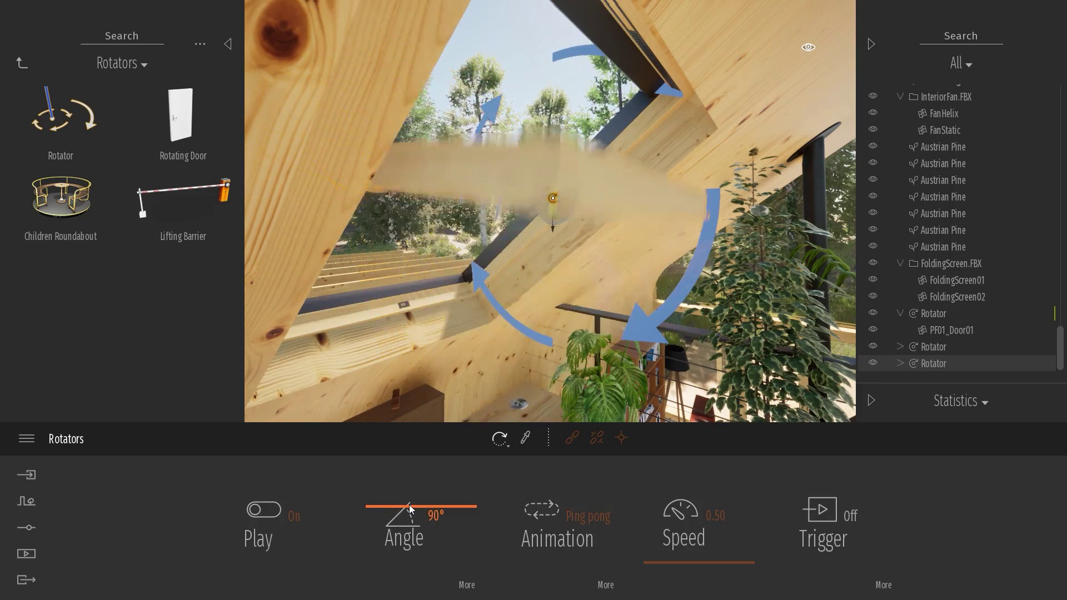
- Set the roof window rotator's angle to 45°, comparing it with 30° along the way
left_click(436, 516)
type("45")
key("Return")
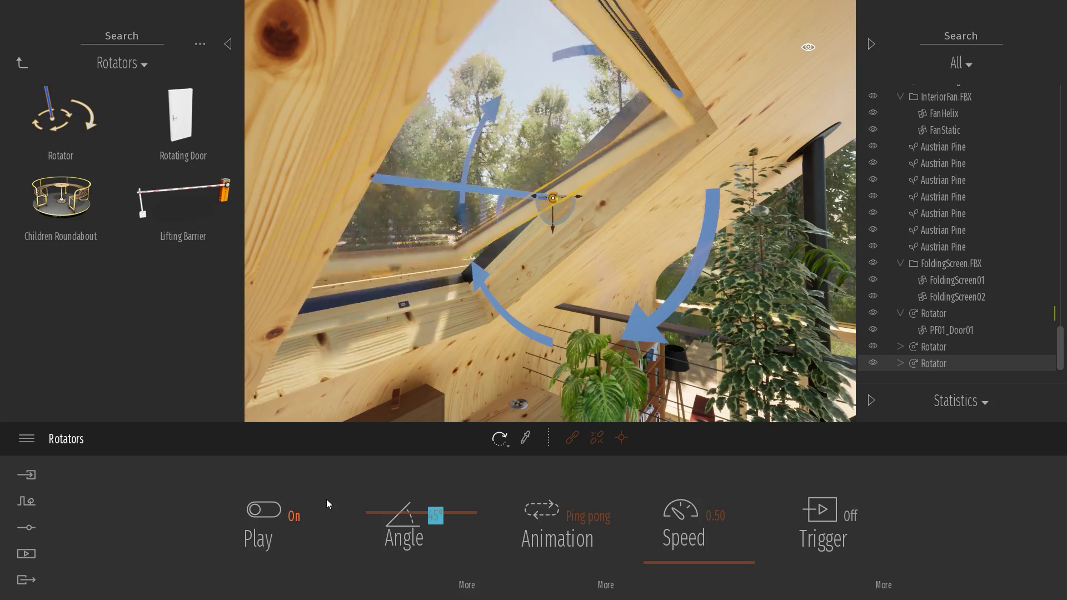
type("30")
key("Return")
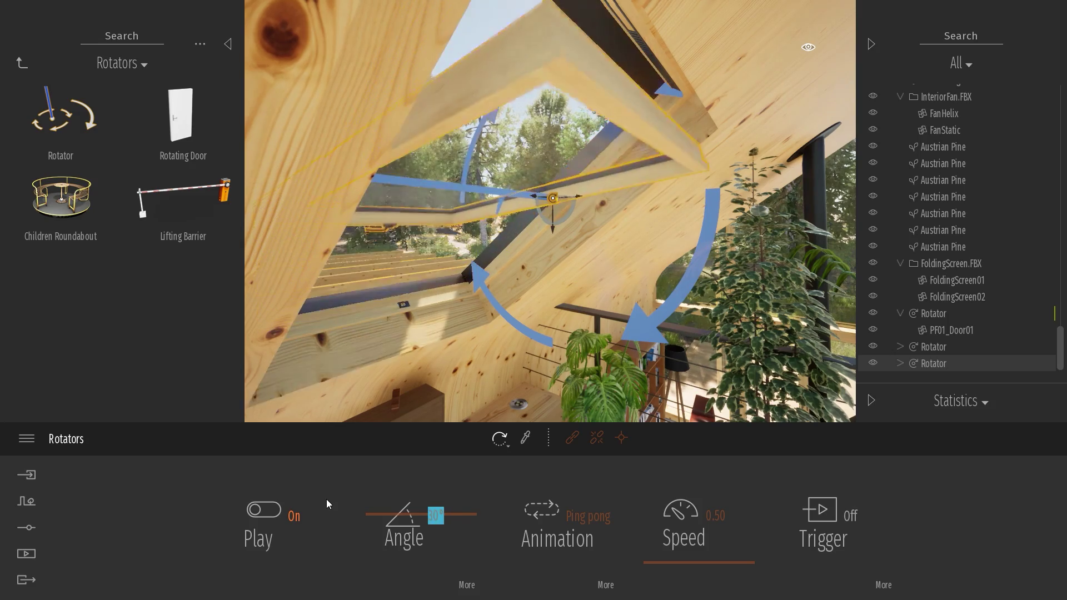
type("45")
key("Return")
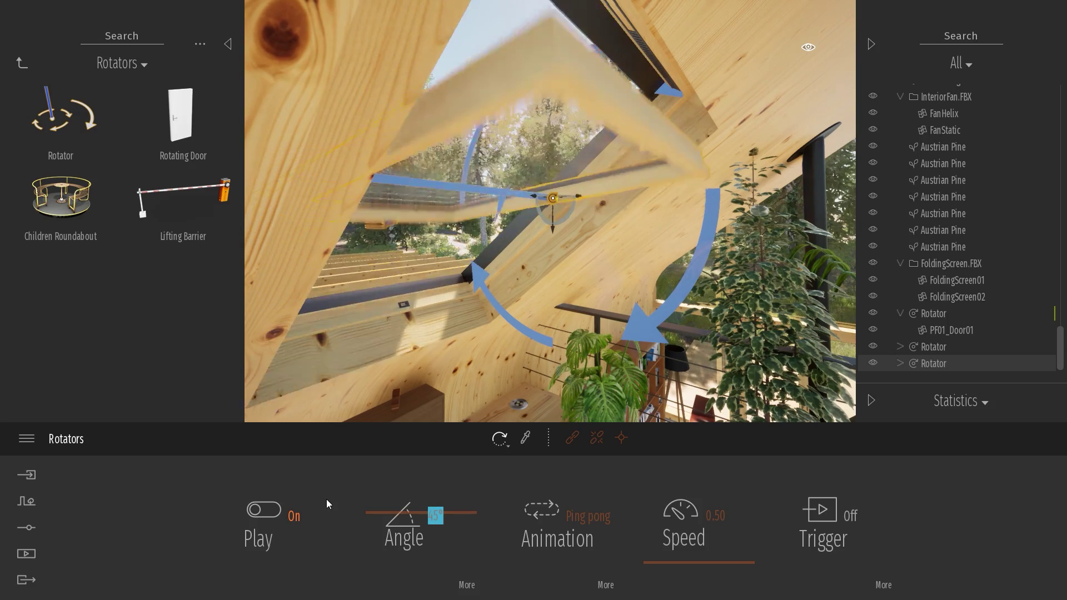
- Set the roof window rotator's animation to Once with the trigger on, and deselect the rotator
left_click(550, 513)
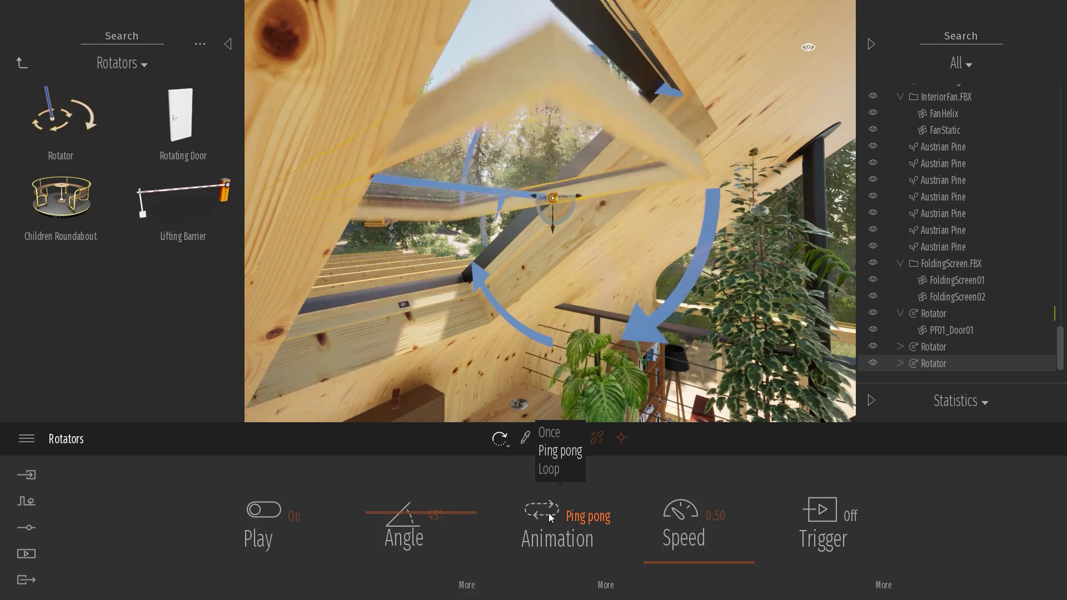
left_click(558, 435)
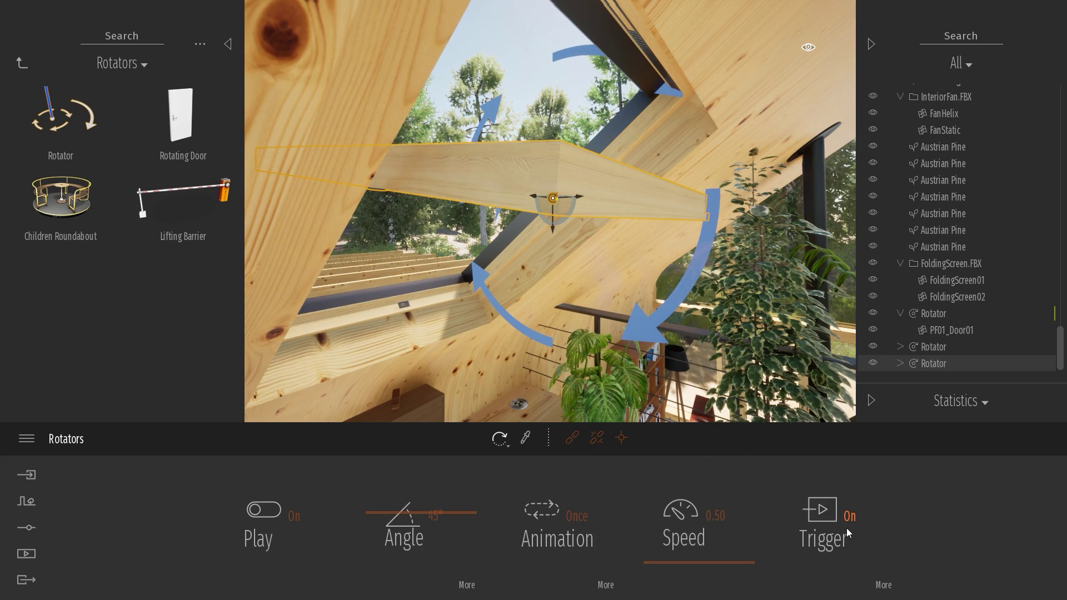
scroll(636, 230, "down", 10)
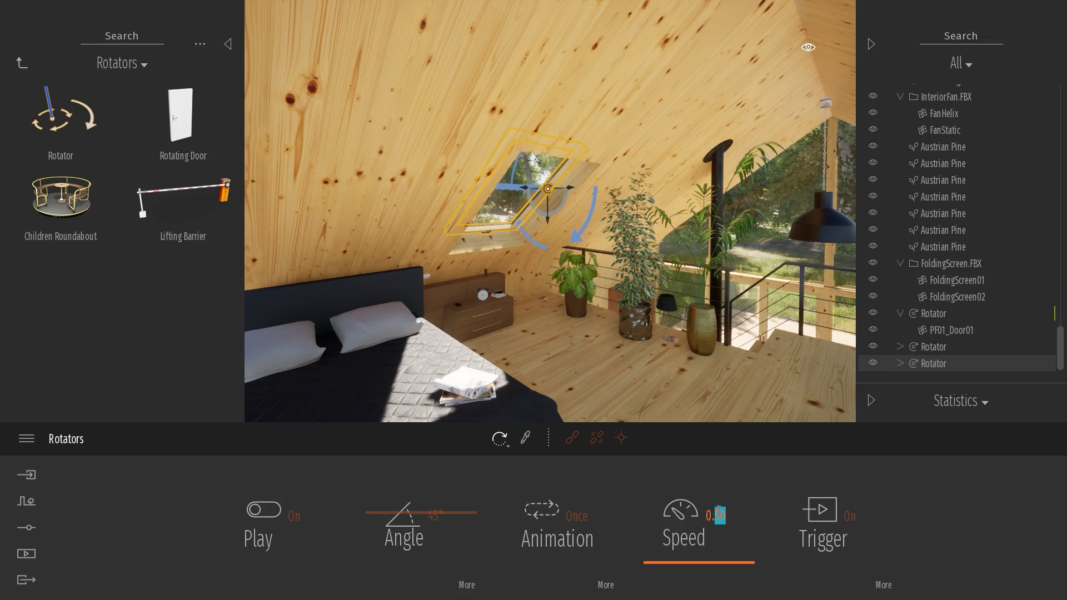
key("Escape")
- Walk up to the roof window to test its triggered opening
key("w")
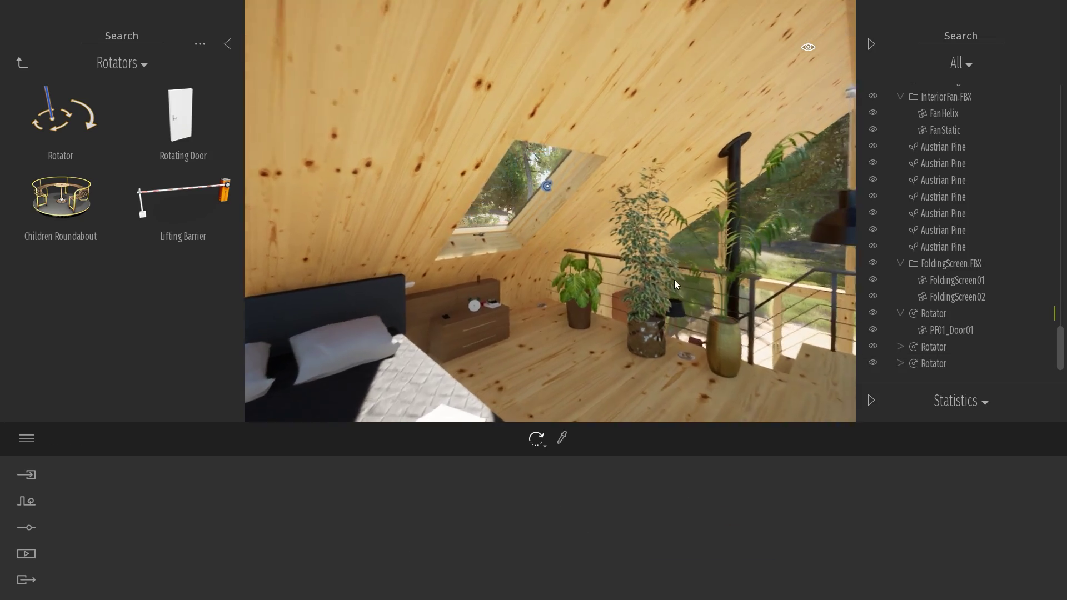
mouse_move(673, 280)
right_mouse_down()
mouse_move(614, 274)
mouse_move(728, 303)
mouse_move(716, 281)
mouse_move(731, 278)
mouse_move(678, 292)
mouse_move(666, 261)
right_mouse_up()
key("s")
key("w")
scroll(808, 47, "up", 10)
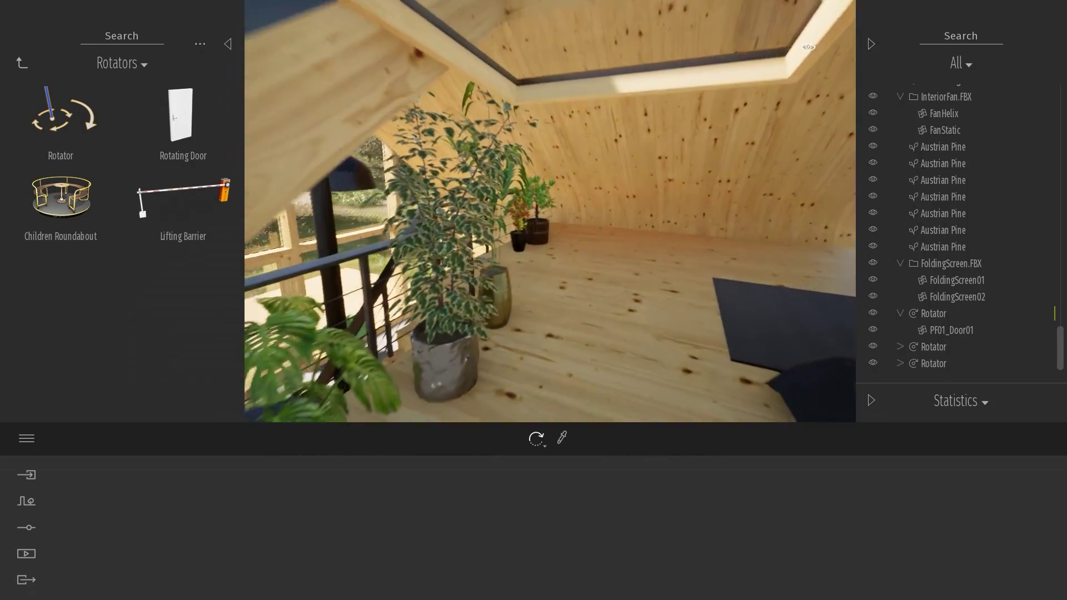
- Go down to the dining table and examine the ceiling fan by briefly selecting its FanHelix blades
key("d")
right_click_drag(669, 281, 478, 276)
key("s")
right_click_drag(629, 233, 550, 233)
key("s")
right_click_drag(629, 228, 550, 236)
key("w")
key("w")
key("Up")
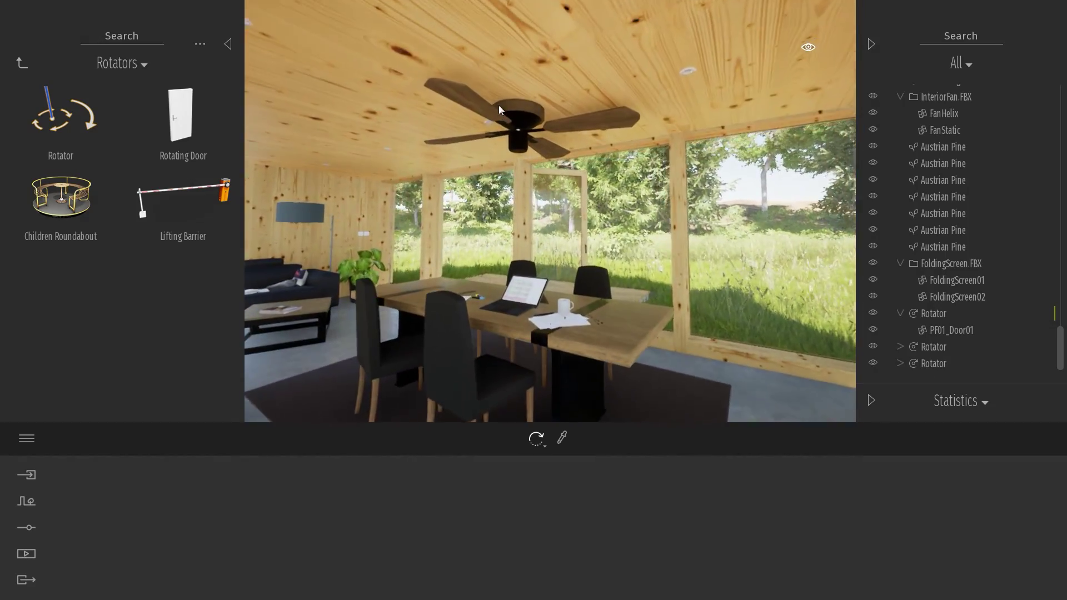
left_click(465, 100)
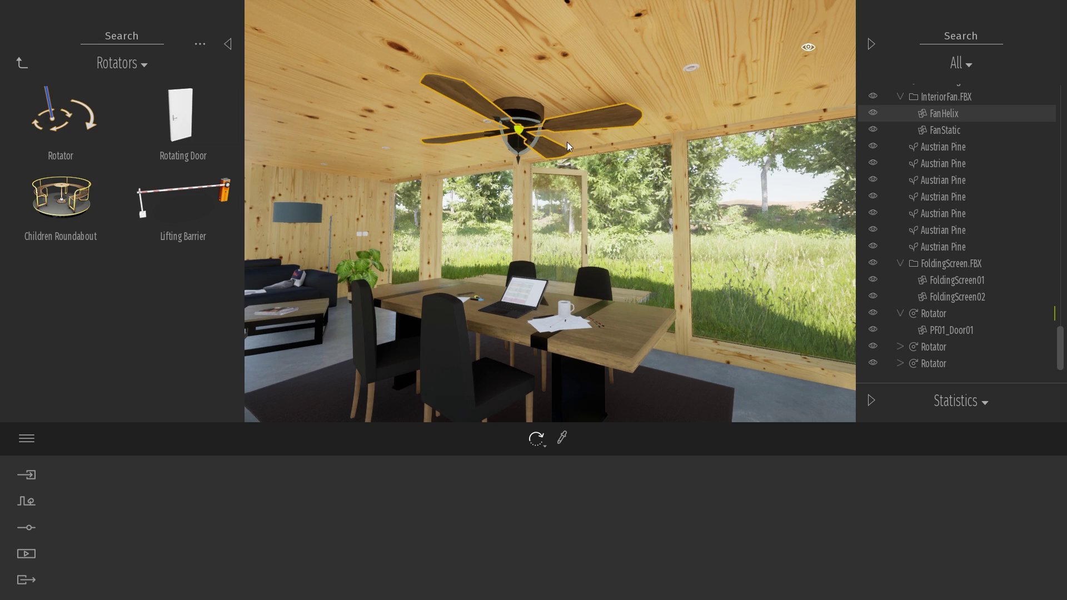
left_click(620, 201)
right_click_drag(621, 201, 634, 203)
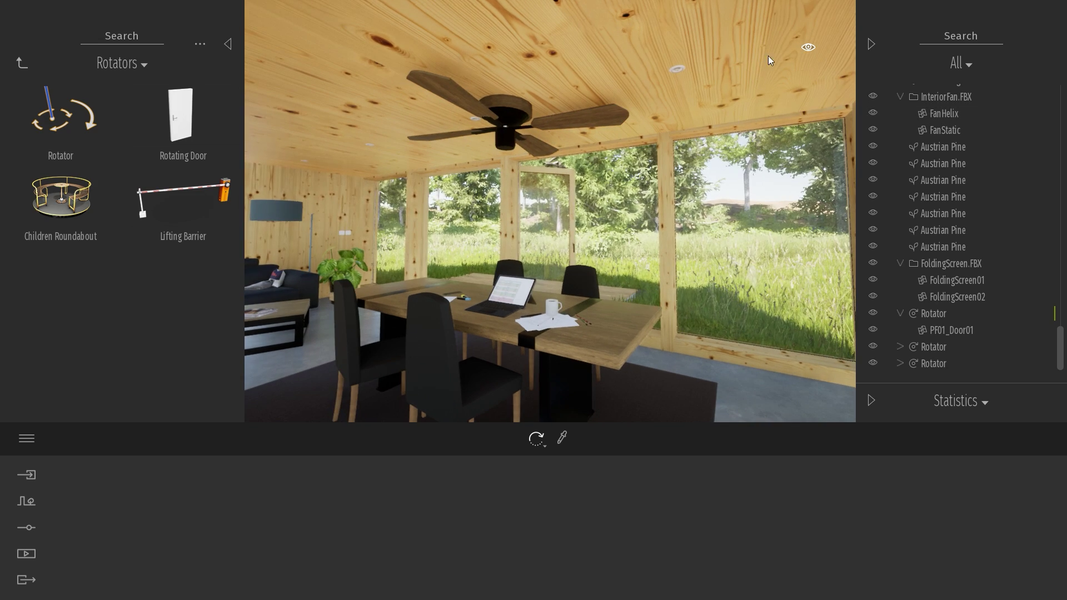
- Set the time of day to 10:16 to light the dining area
left_click(807, 47)
left_click_drag(765, 237, 770, 208)
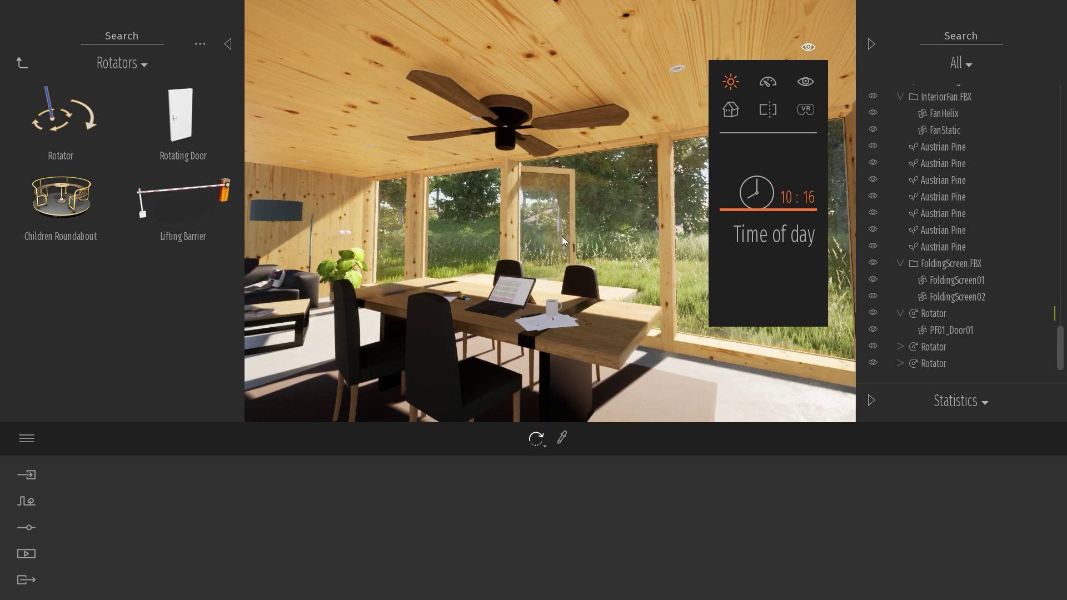
key("w")
right_click_drag(613, 223, 573, 223)
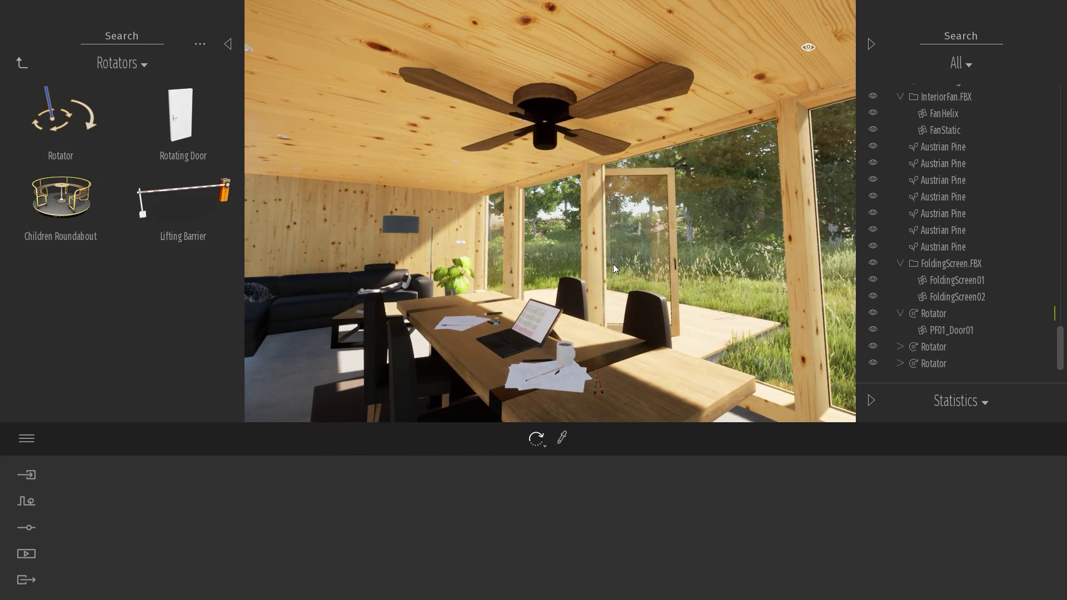
key("w")
right_click_drag(612, 265, 633, 257)
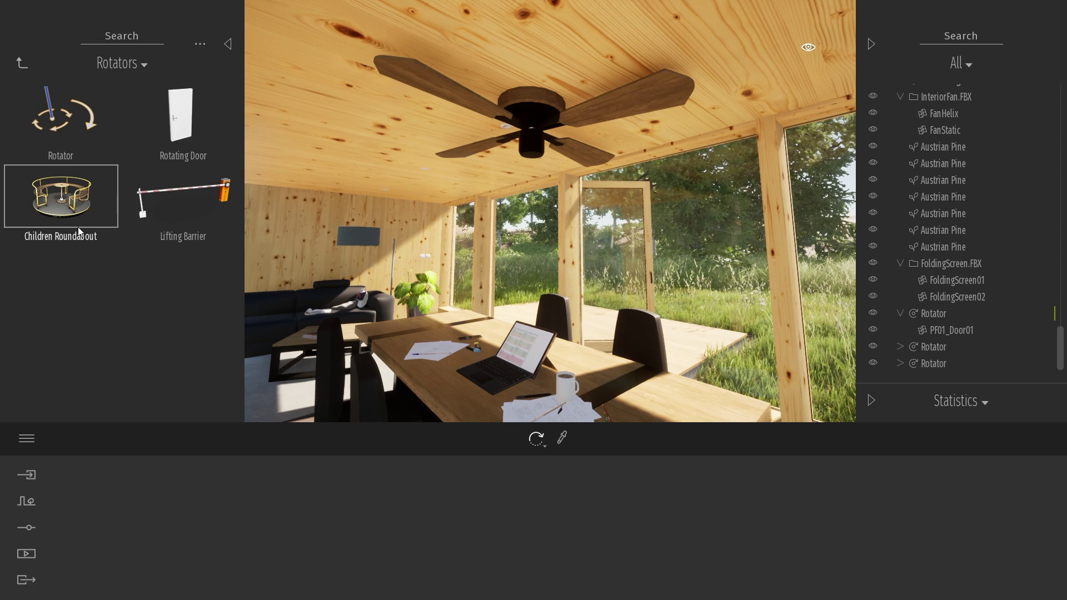
- Place a Rotator on the underside of the ceiling fan's hub
key("w")
right_click_drag(478, 234, 483, 112)
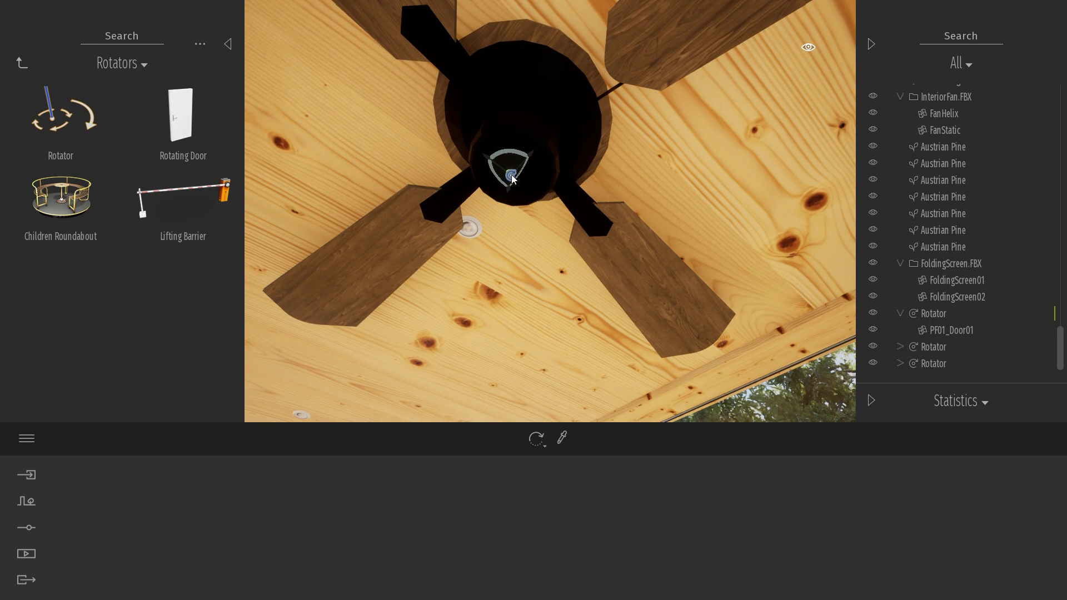
left_click_drag(512, 178, 511, 176)
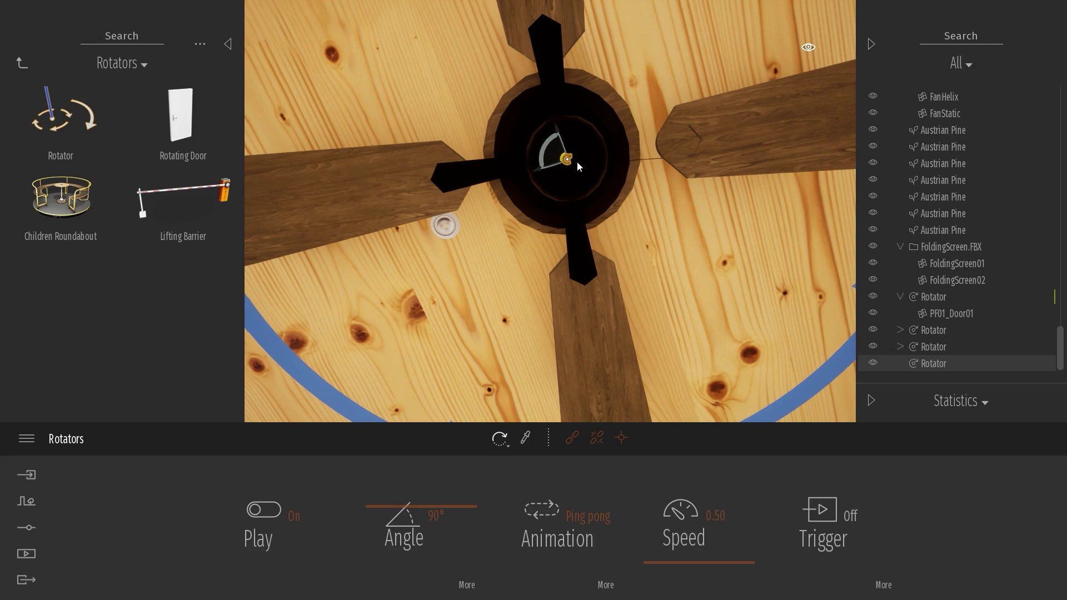
key("s")
right_click_drag(577, 161, 575, 286)
key("s")
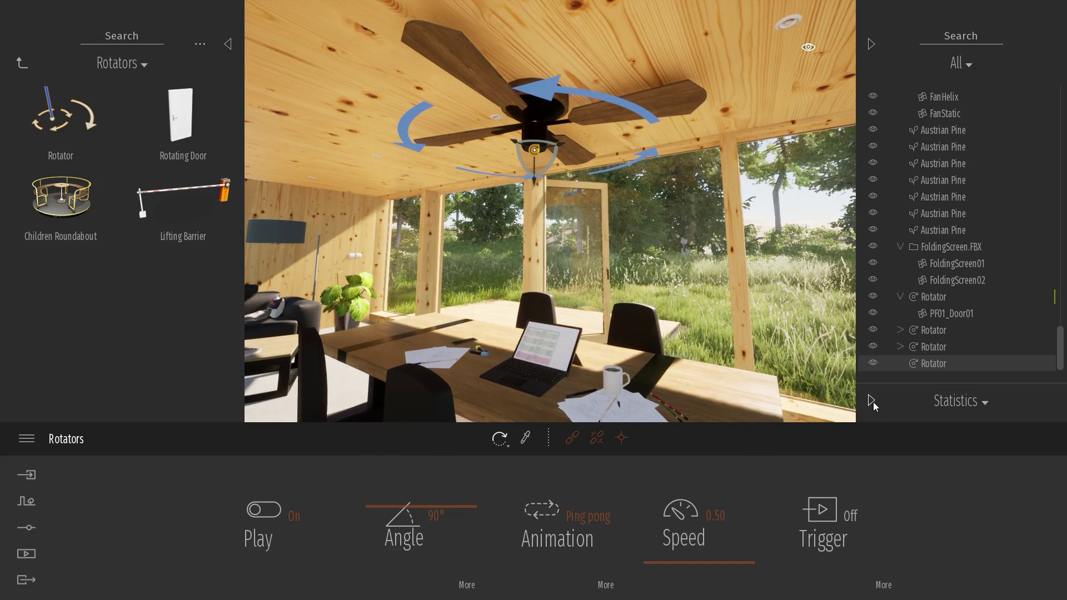
- Show the Transform values and compare the positions of the FanHelix blades and the new rotator
left_click(872, 402)
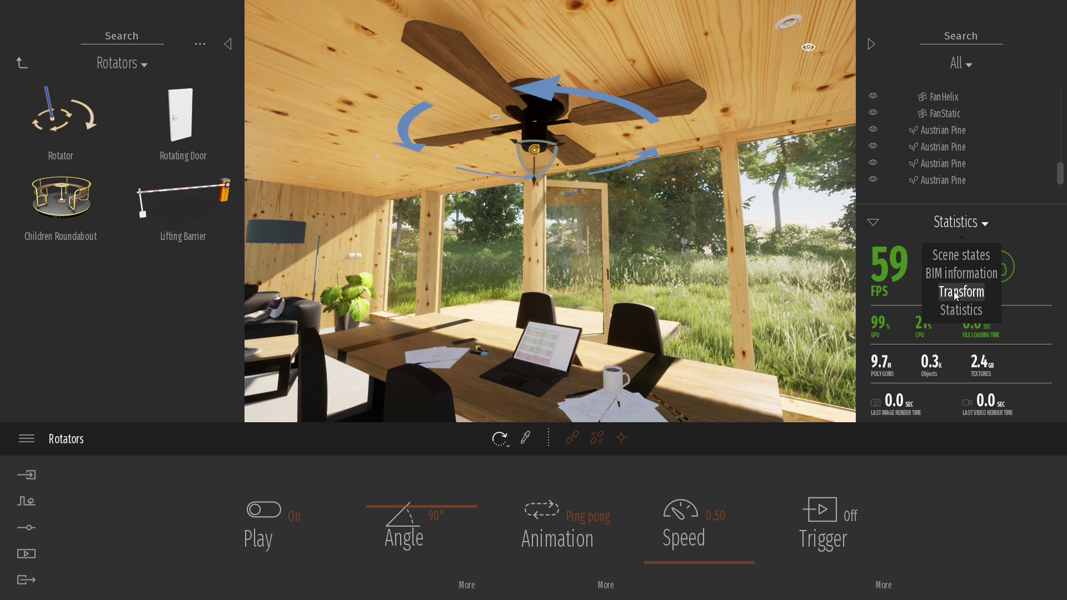
left_click(956, 293)
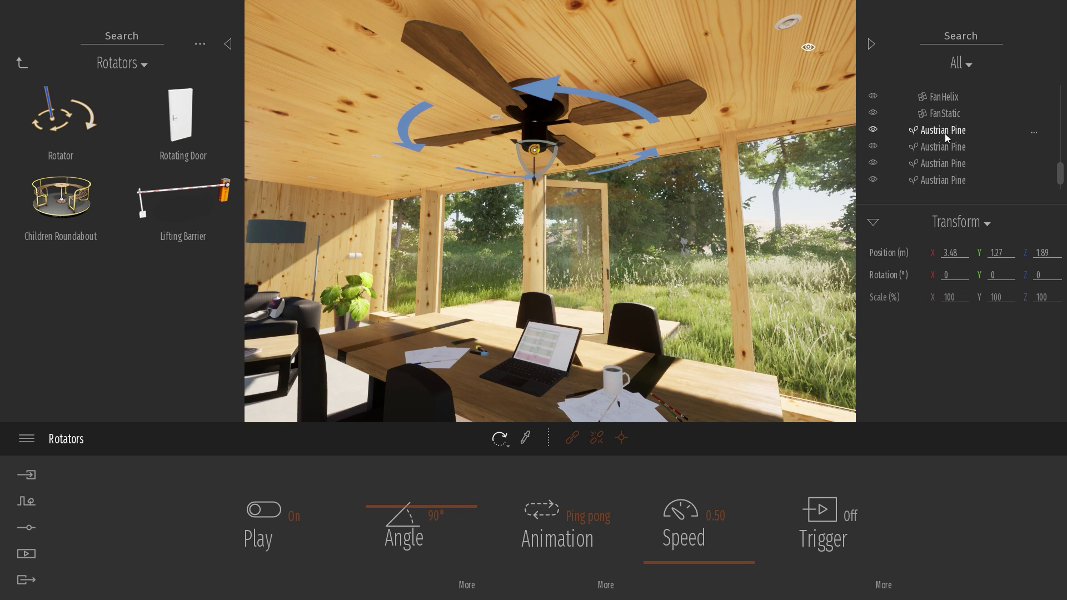
left_click(500, 94)
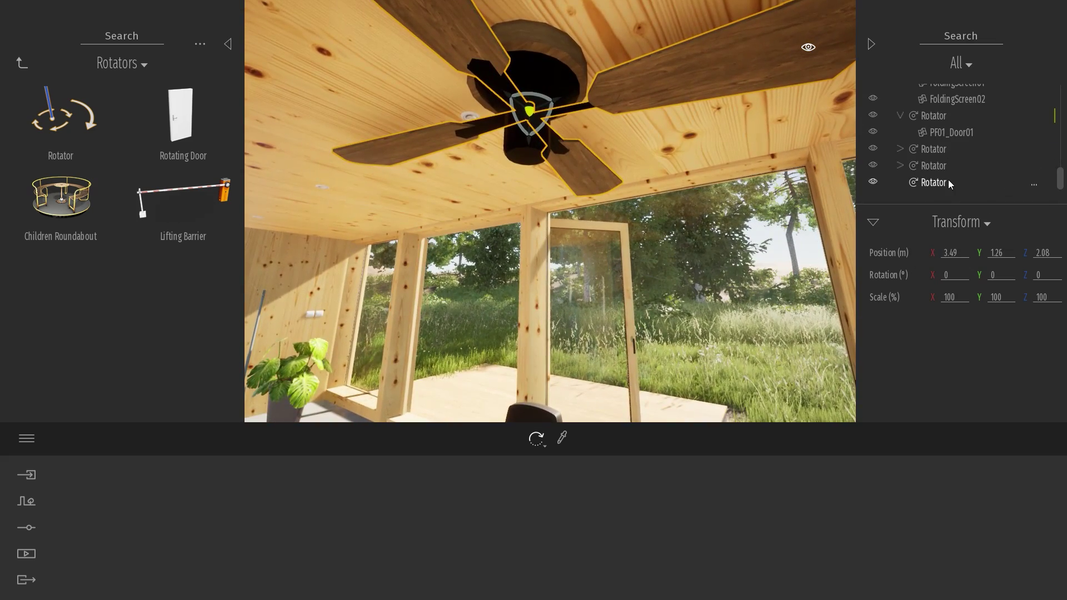
left_click(934, 182)
- Lower the fan's rotator slightly below the hub to a Z position of 1.86 m
scroll(616, 223, "down", 3)
right_click_drag(616, 223, 565, 218)
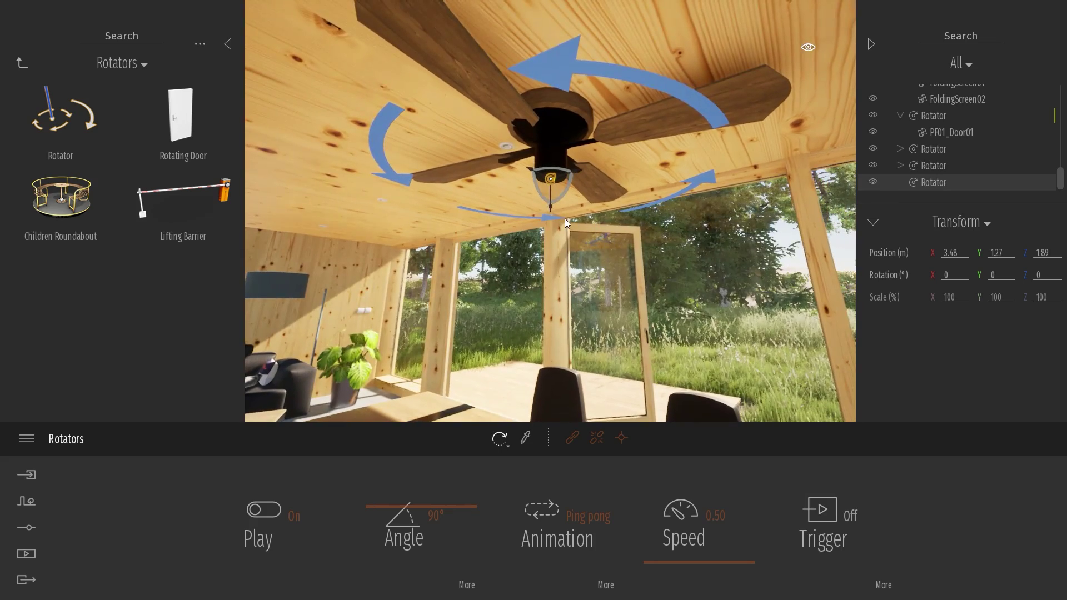
mouse_move(550, 210)
left_mouse_down()
mouse_move(562, 327)
mouse_move(550, 218)
left_mouse_up()
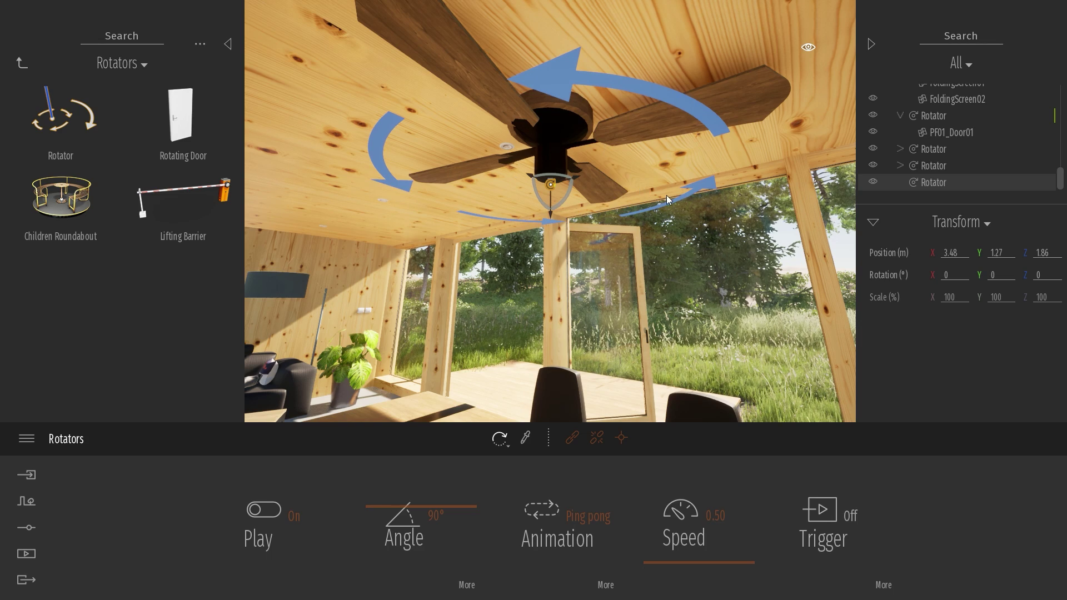
- Link the FanHelix blades to the rotator under the hub
right_click_drag(665, 195, 652, 167)
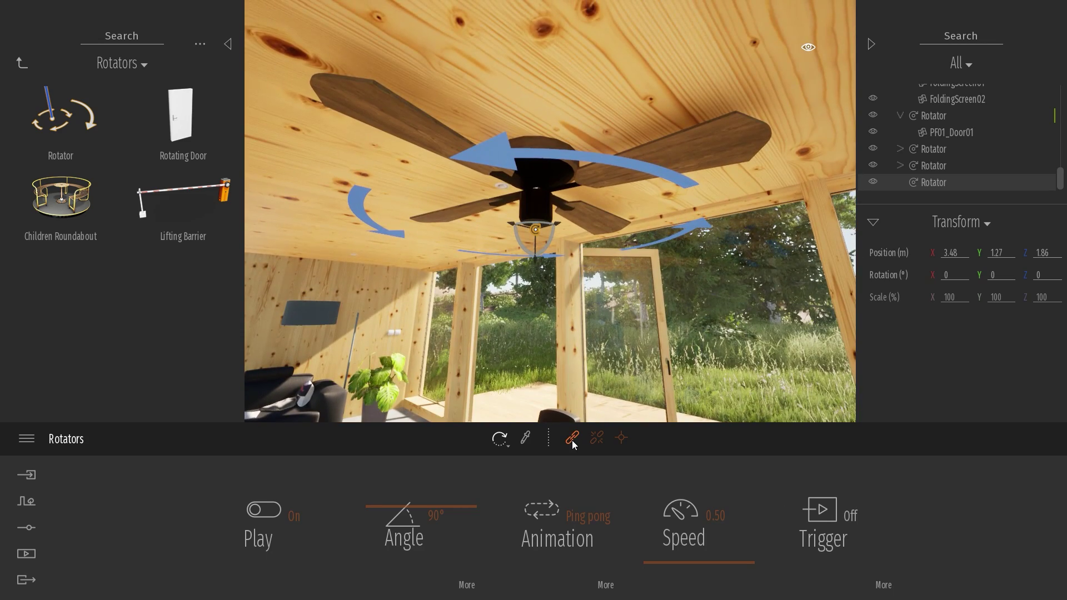
left_click(571, 440)
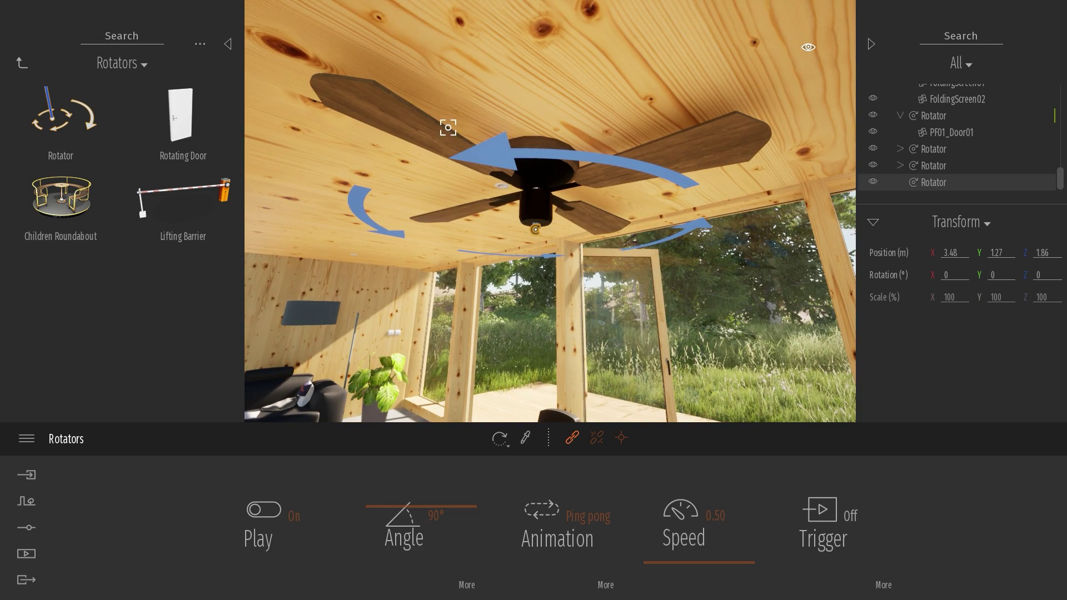
left_click(430, 132)
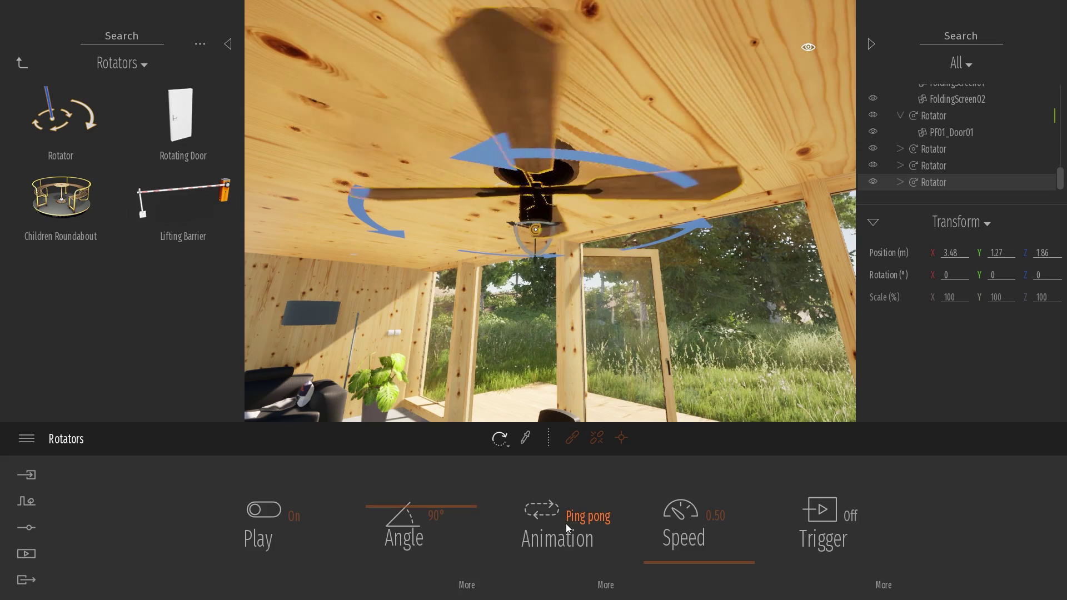
- Set the fan rotator's animation to Loop and its angle to 360°
left_click(566, 523)
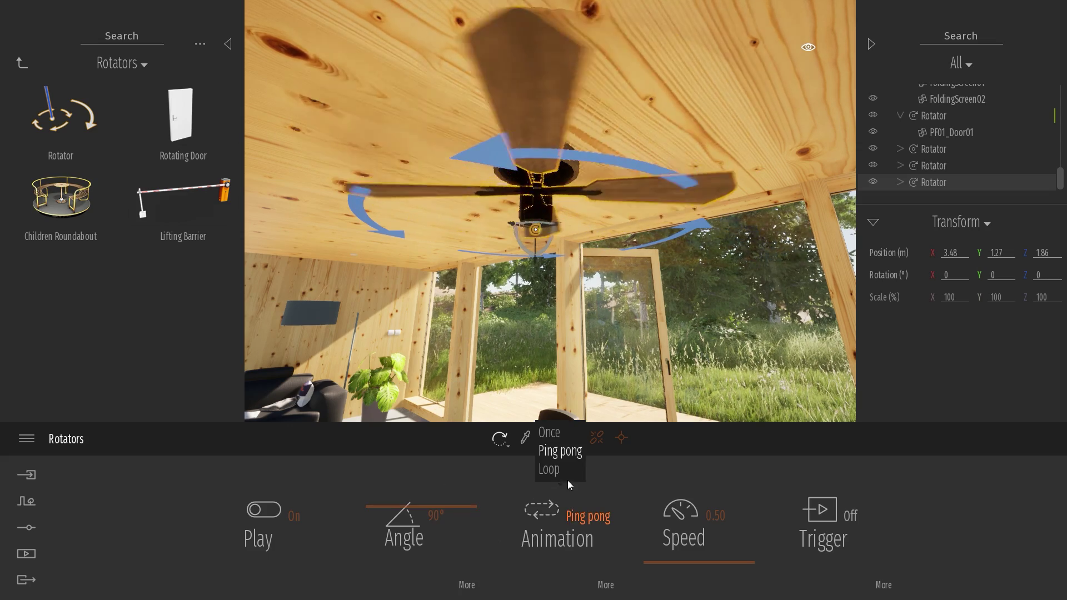
left_click(561, 469)
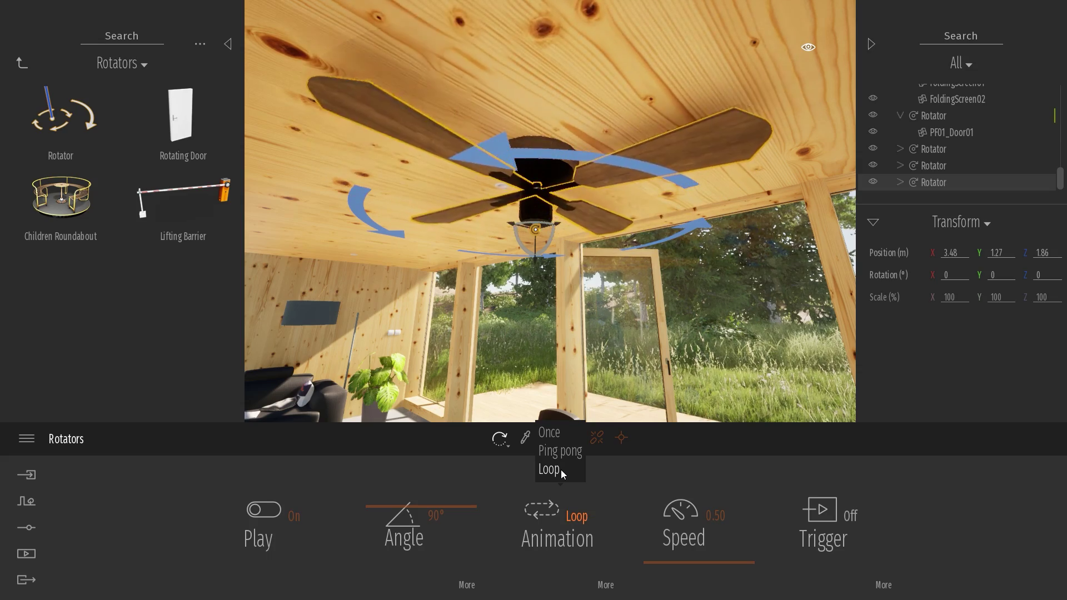
left_click(370, 508)
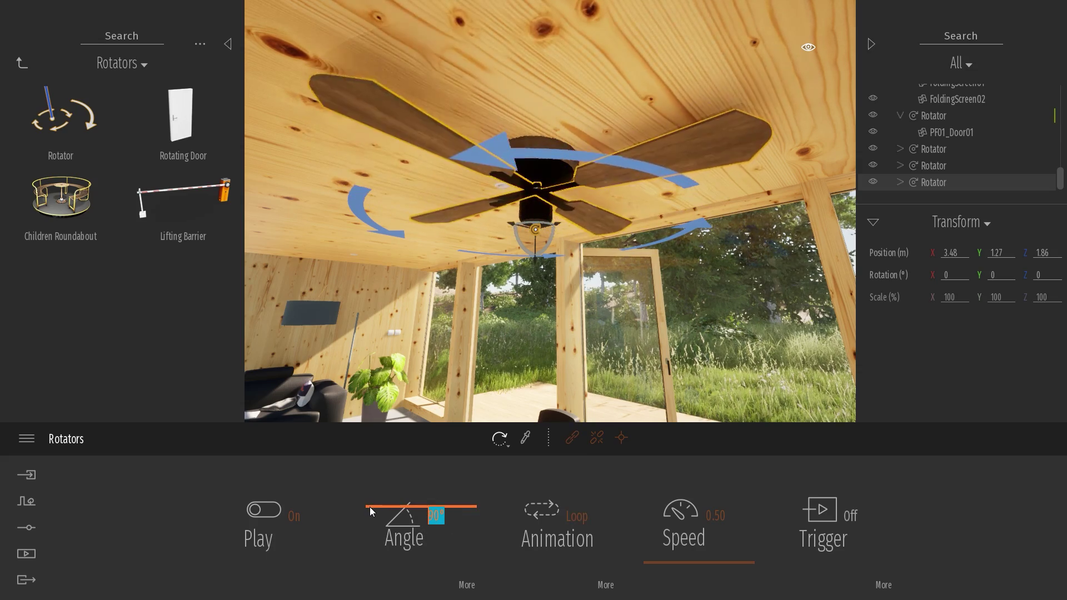
type("360")
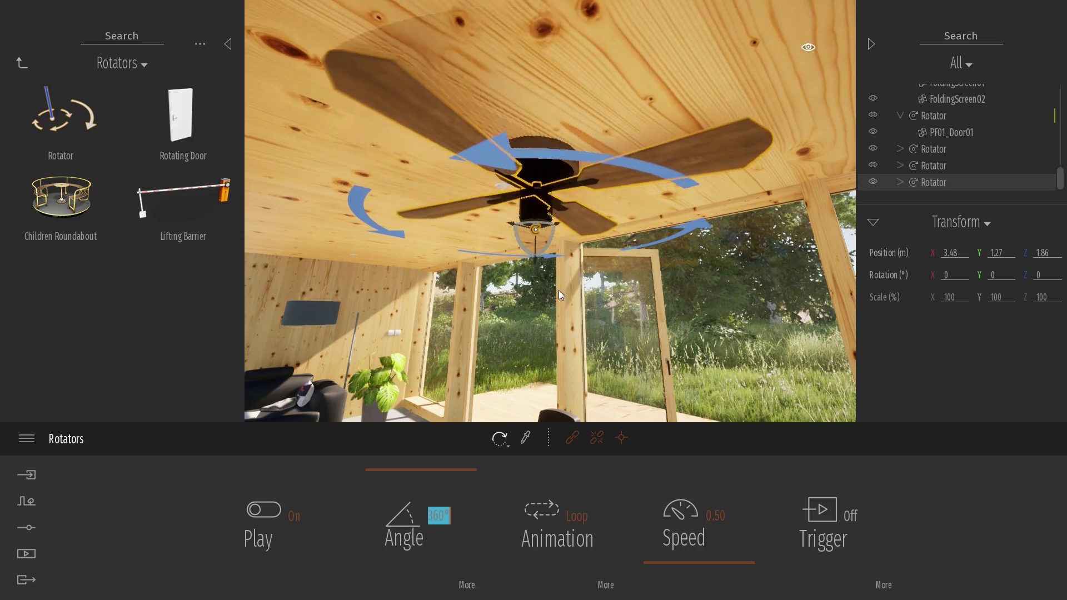
- Set the fan rotator's speed to 0.20
right_click_drag(559, 290, 568, 289)
key("s")
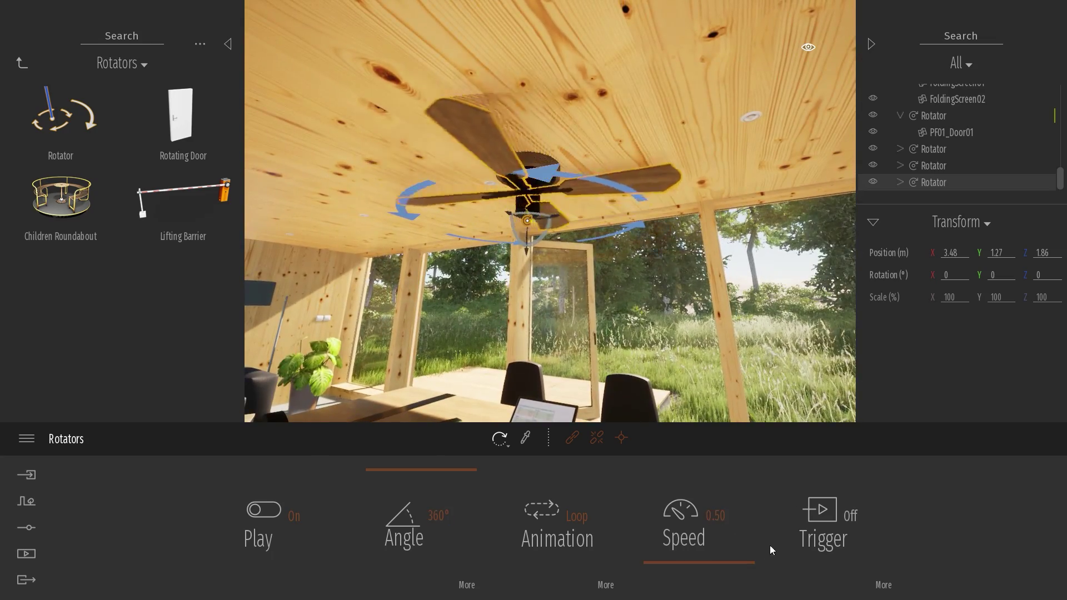
left_click_drag(730, 514, 715, 515)
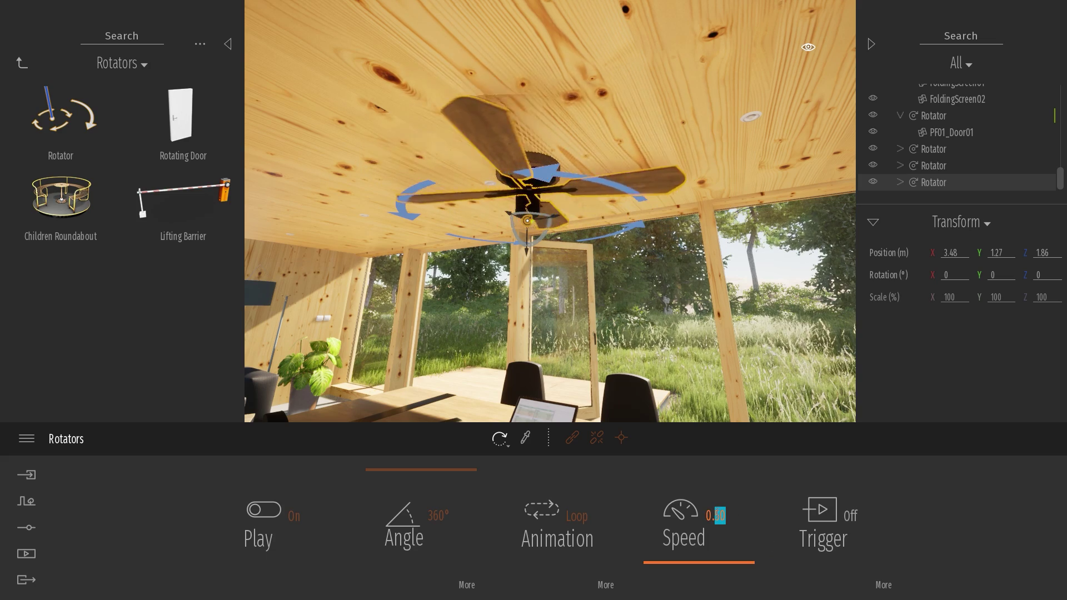
type("2")
key("Return")
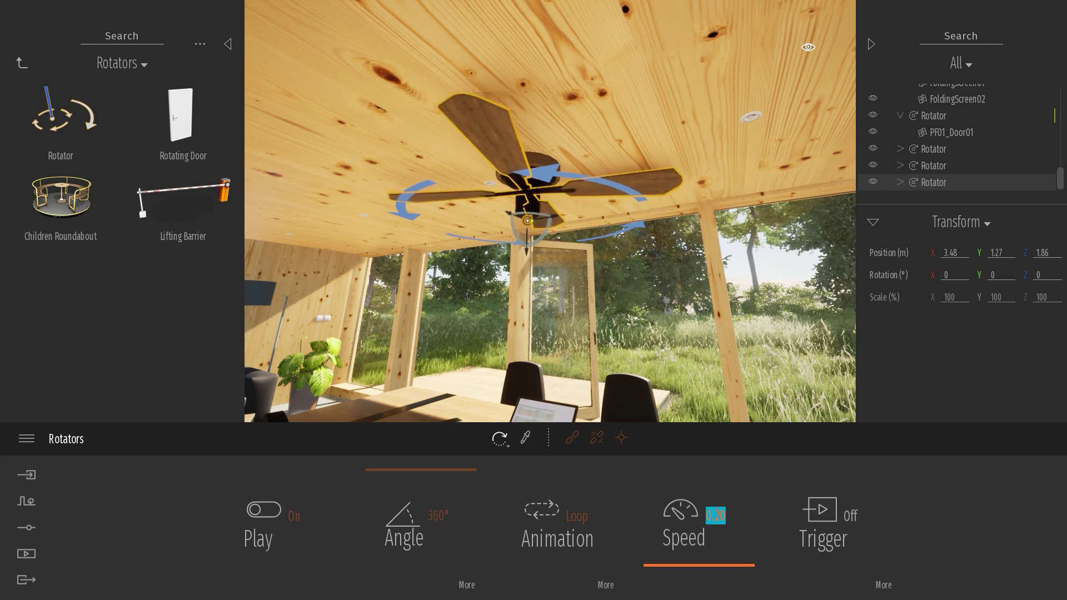
- Set the fan rotator's speed to 0.3 and deselect it
type("0.3")
key("Return")
left_click(666, 279)
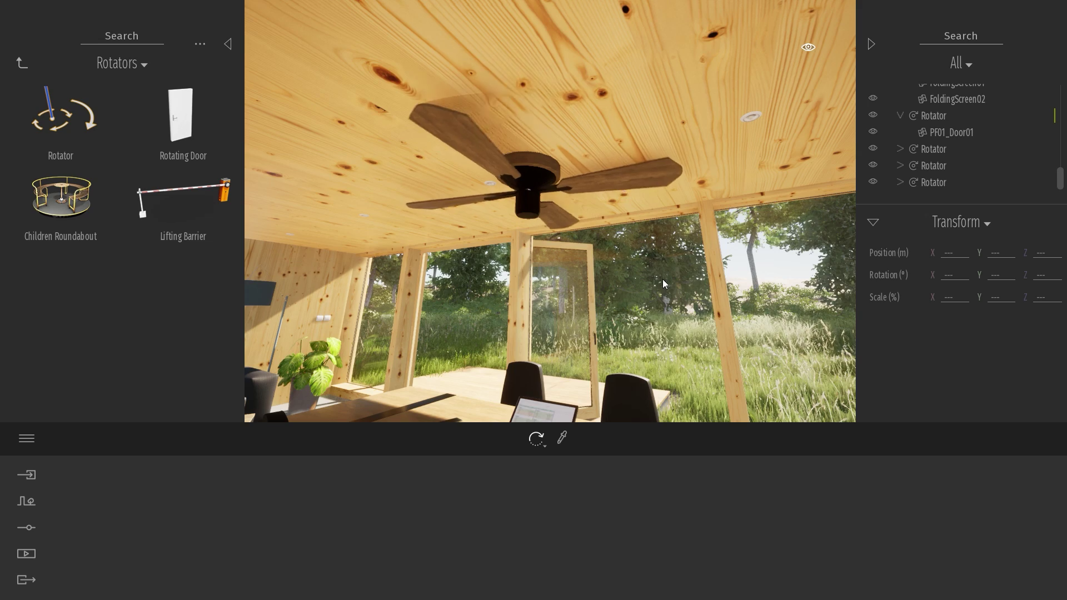
- Go to the wall with the projection screen and open the Translators category of the object library
key("s")
right_click_drag(662, 279, 695, 296)
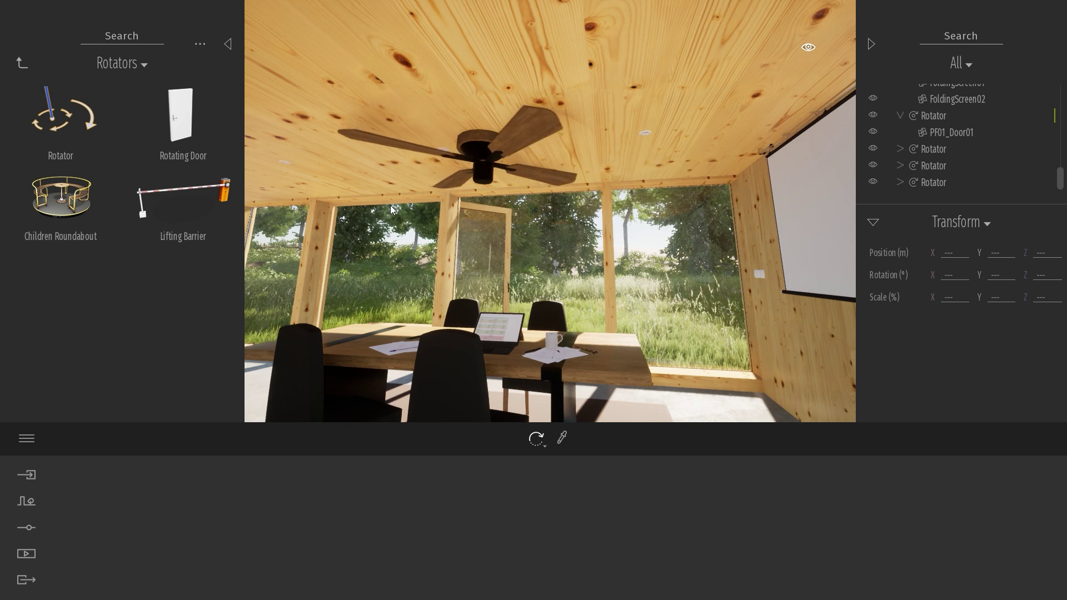
right_click_drag(391, 210, 492, 225)
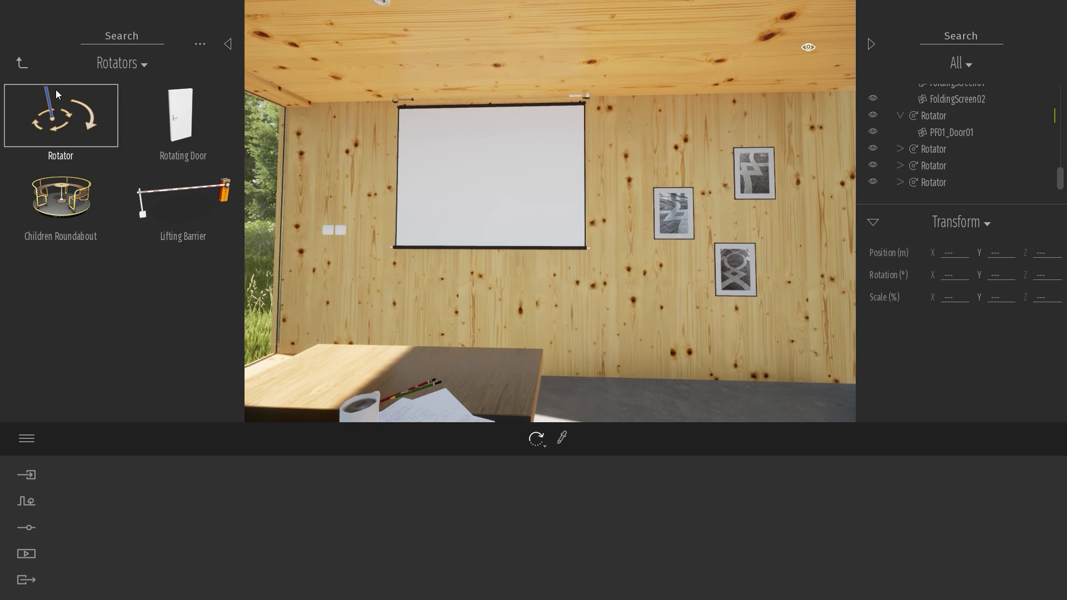
left_click(21, 62)
double_click(184, 128)
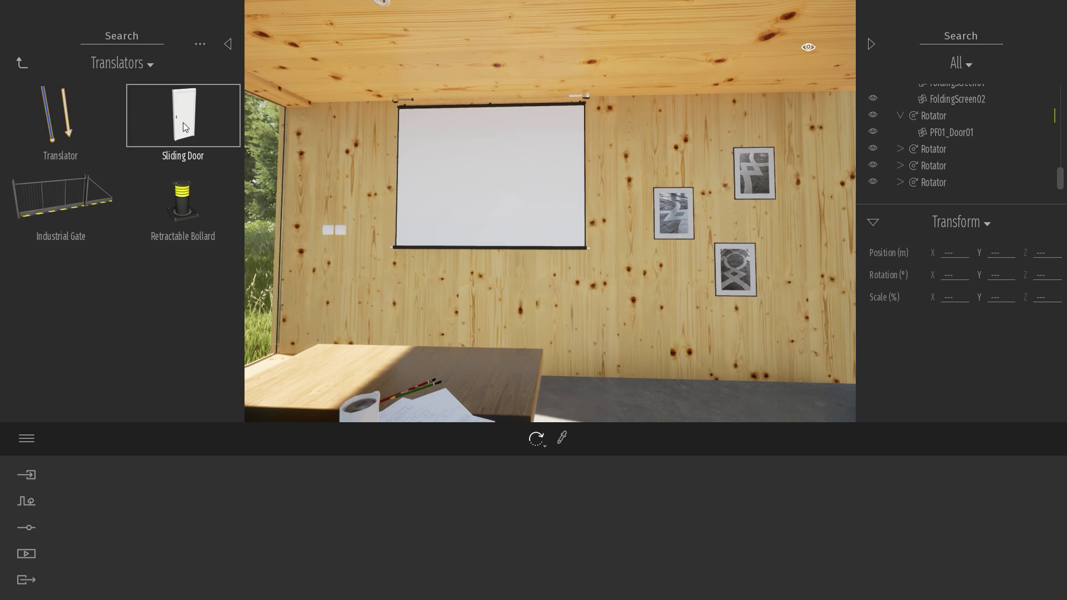
- Place a preset Sliding Door on the floor beside the table, and delete it
right_click_drag(662, 232, 778, 308)
key("w")
key("s")
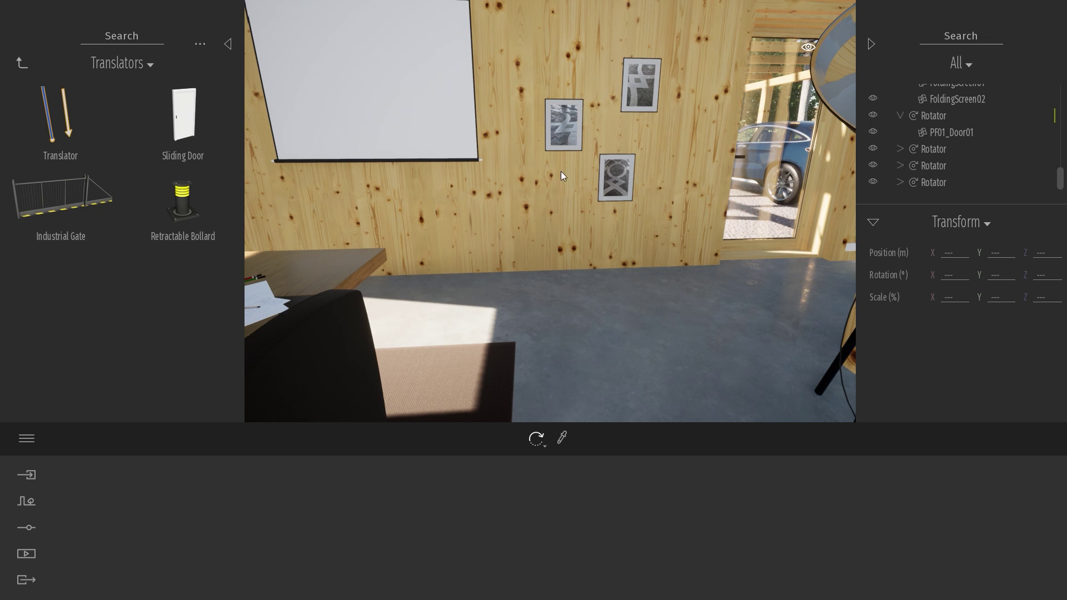
left_click_drag(195, 119, 554, 318)
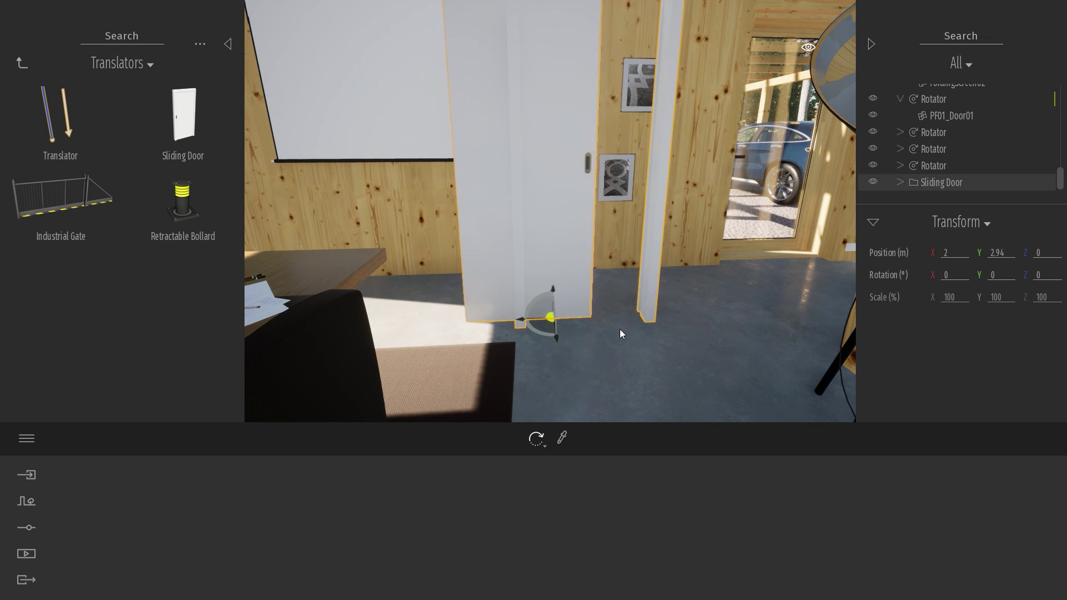
left_click(940, 167)
left_click(947, 183)
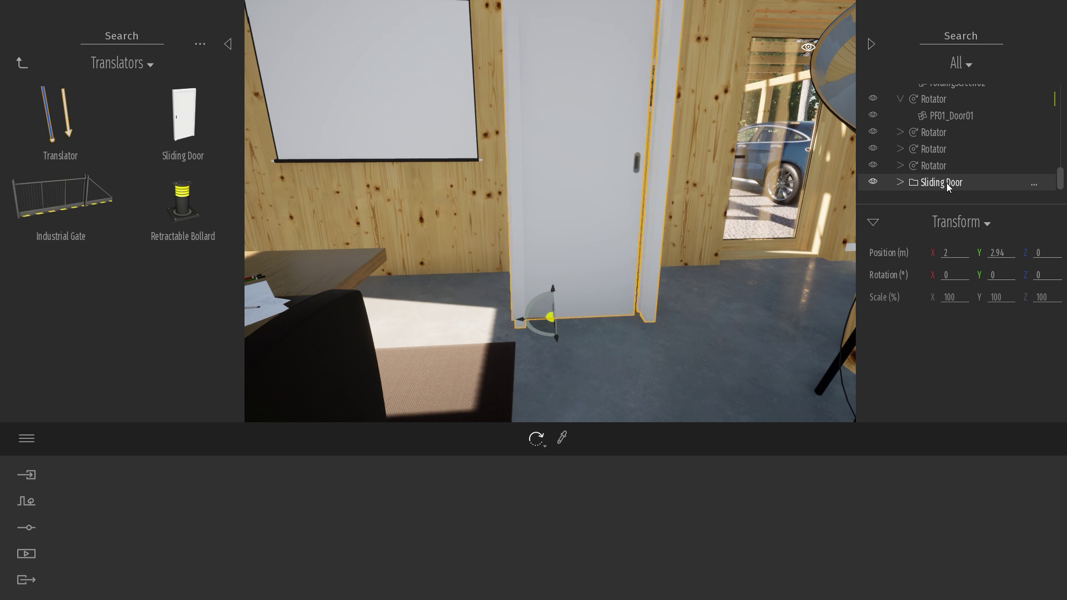
key("Delete")
- Raise the projection screen's FoldingScreen01 part about 1.11 m so it retracts into the ceiling
right_click_drag(551, 340, 400, 239)
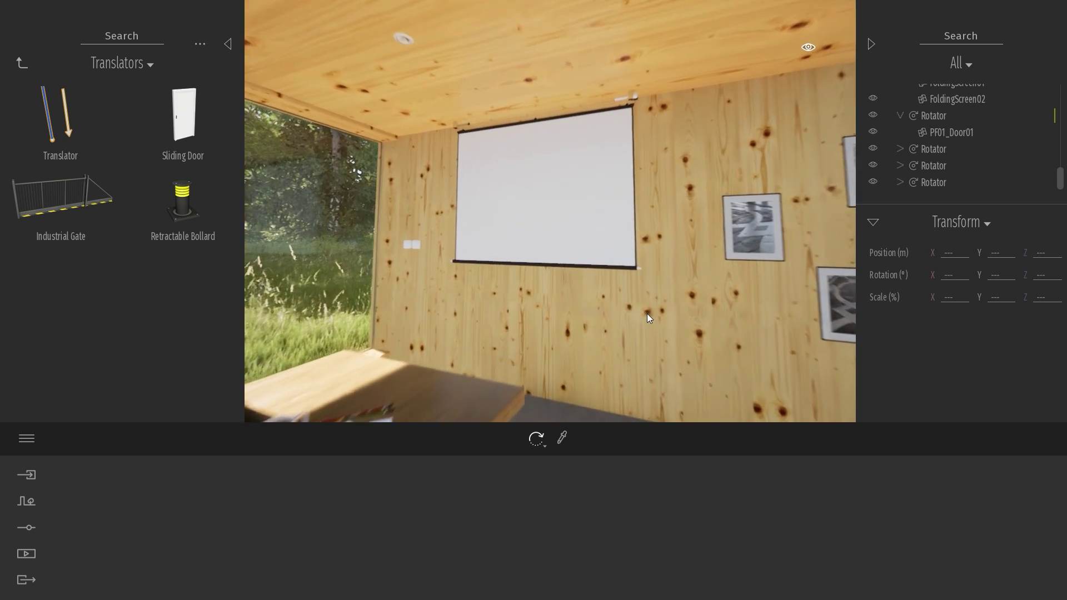
left_click(543, 218)
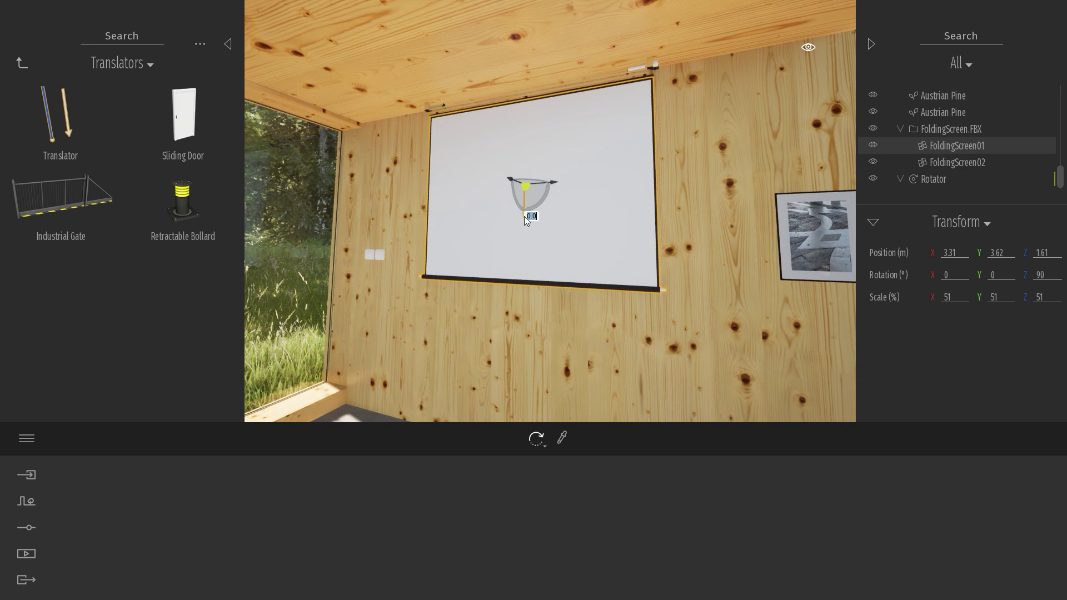
left_click_drag(527, 220, 548, 51)
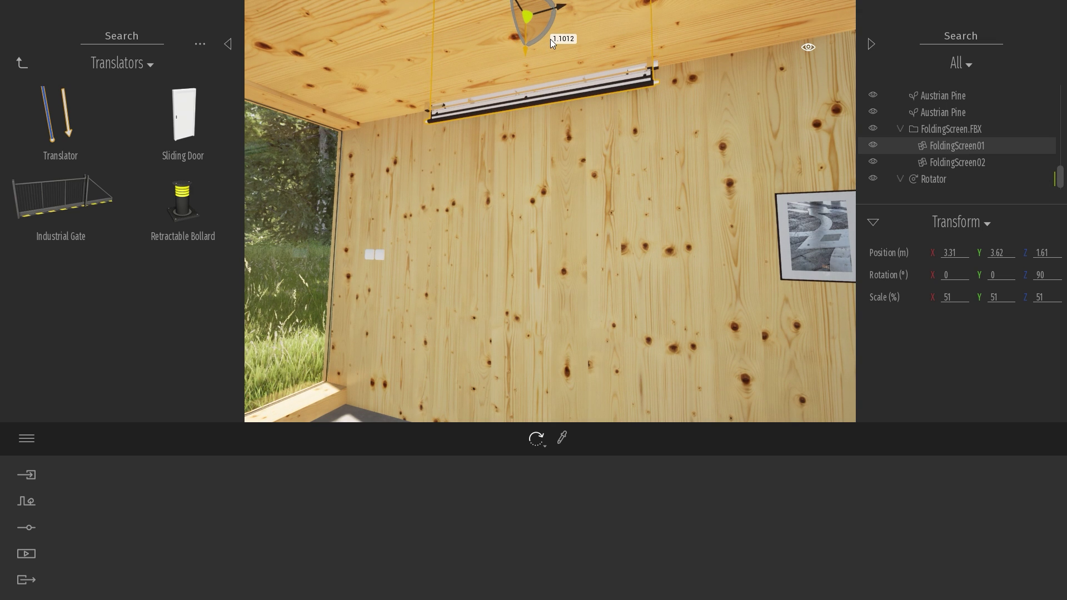
mouse_move(550, 39)
left_mouse_down()
mouse_move(549, 267)
mouse_move(552, 58)
mouse_move(569, 32)
left_mouse_up()
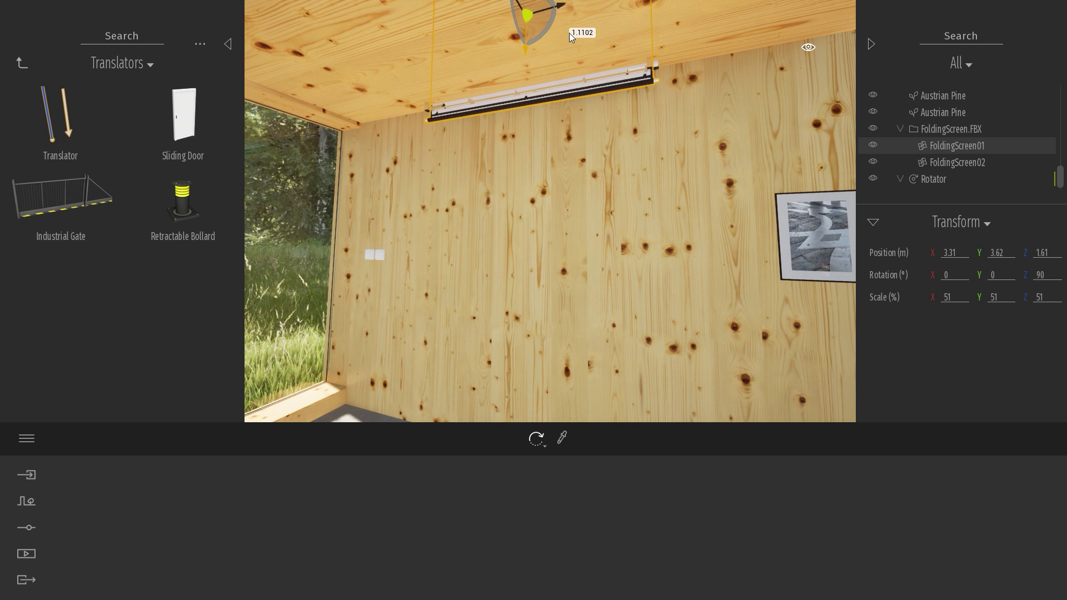
- Place a Translator on the wall just beside the end of the retracted projection screen
right_click_drag(609, 183, 667, 181)
key("s")
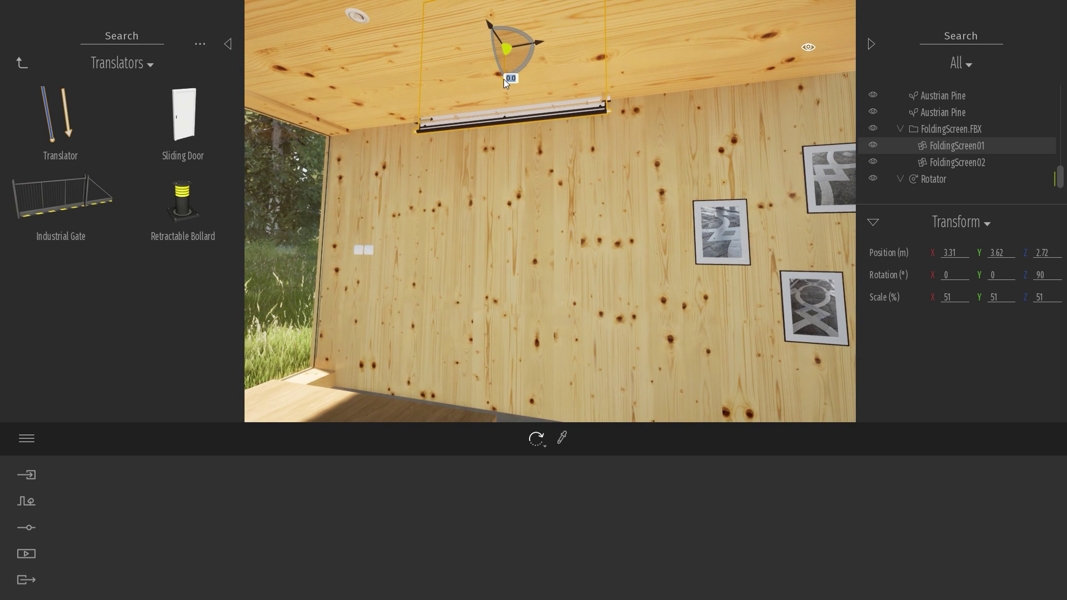
right_click_drag(515, 176, 545, 125)
key("w")
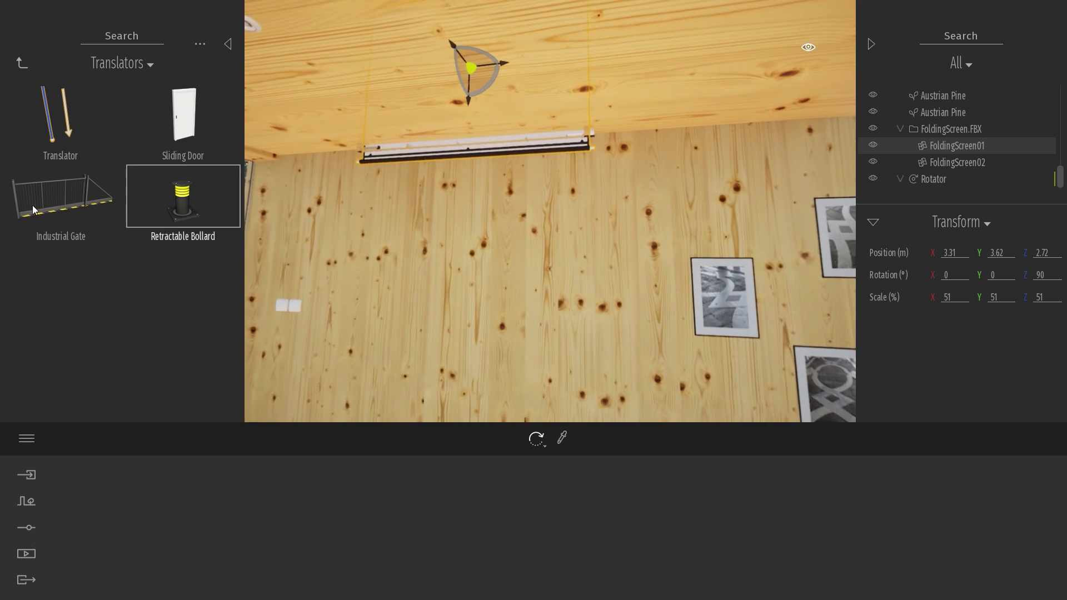
left_click_drag(603, 199, 614, 171)
right_click_drag(682, 321, 622, 327)
key("d")
right_click_drag(664, 207, 645, 205)
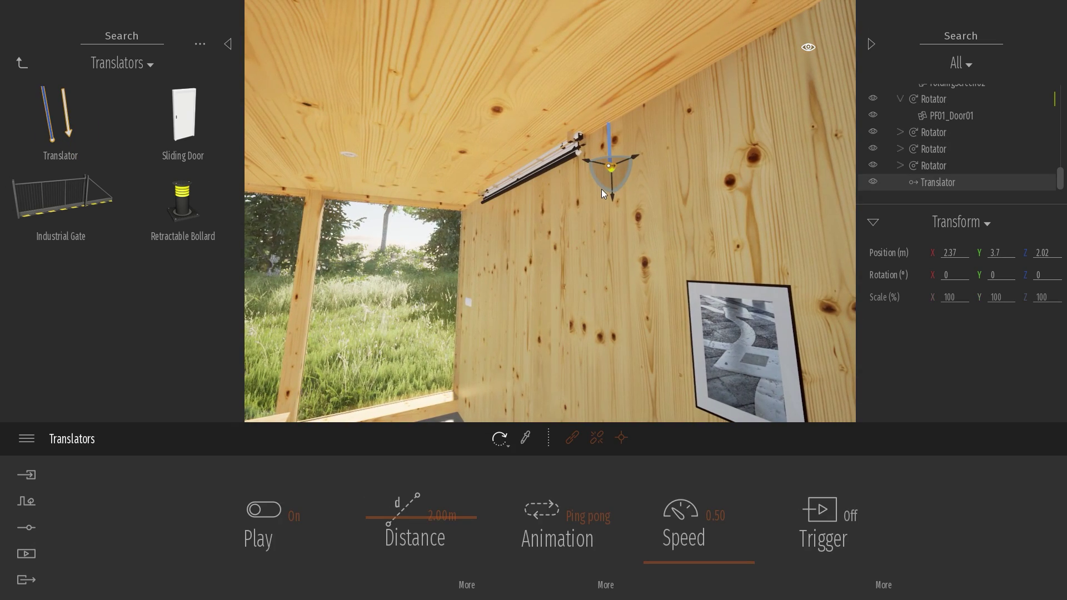
- Point the Translator downward with an X rotation of 180° and position it at Y 3.62 m, Z 2.14 m
type("180")
key("Return")
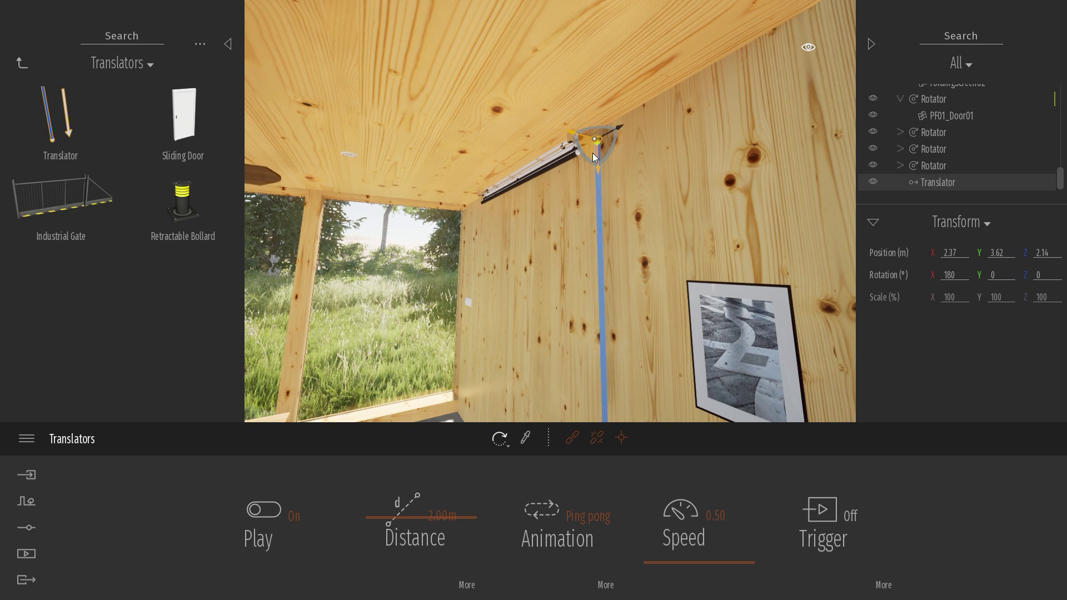
key("a")
right_click_drag(515, 241, 510, 168)
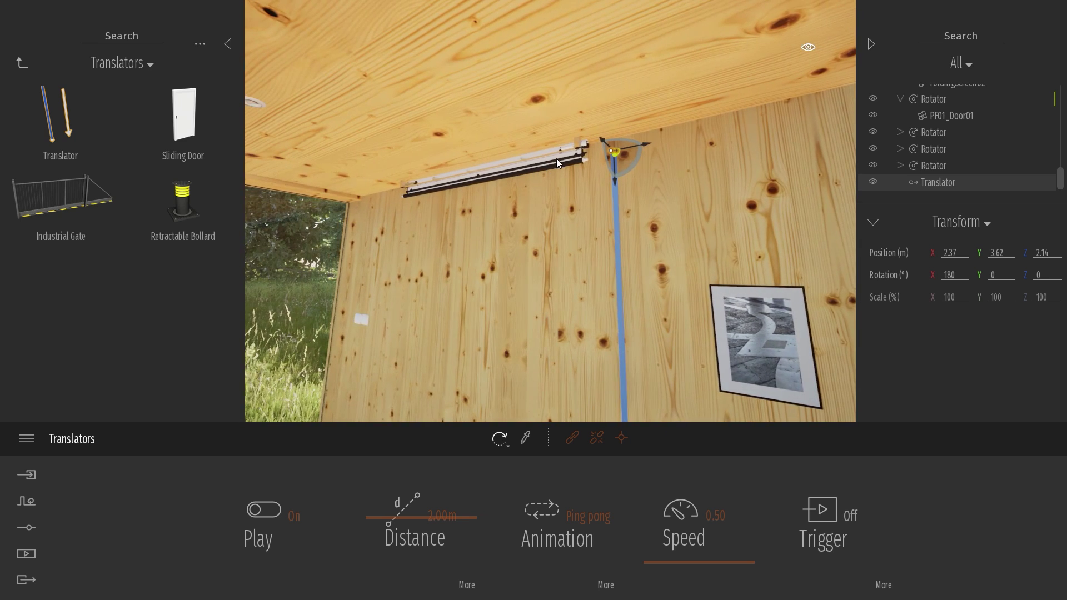
- Link the projection screen's FoldingScreen01 part to the Translator
key("s")
right_click_drag(557, 380, 556, 437)
key("w")
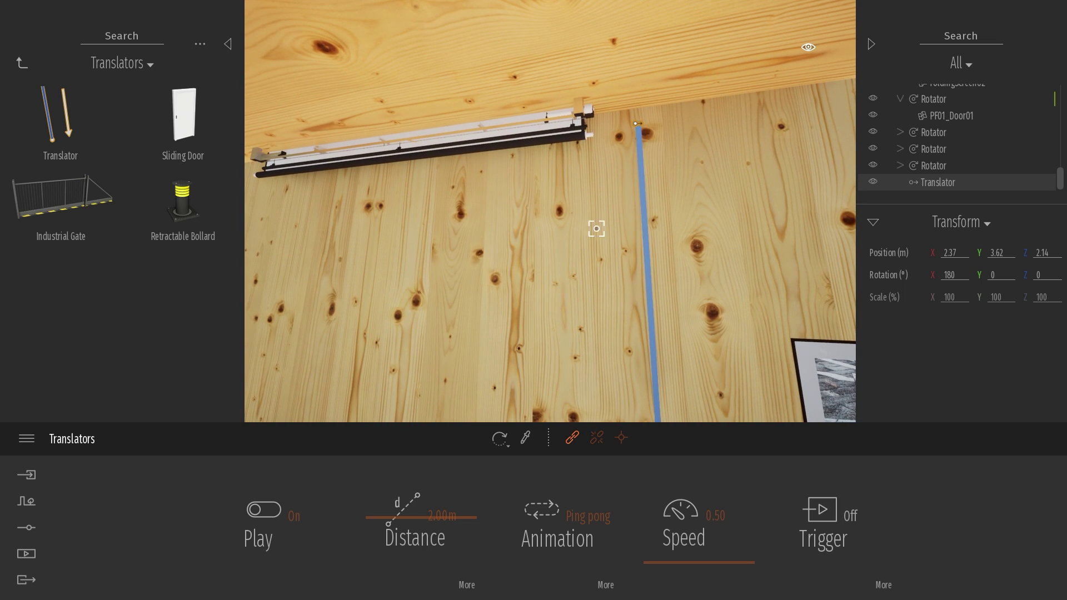
left_click(582, 138)
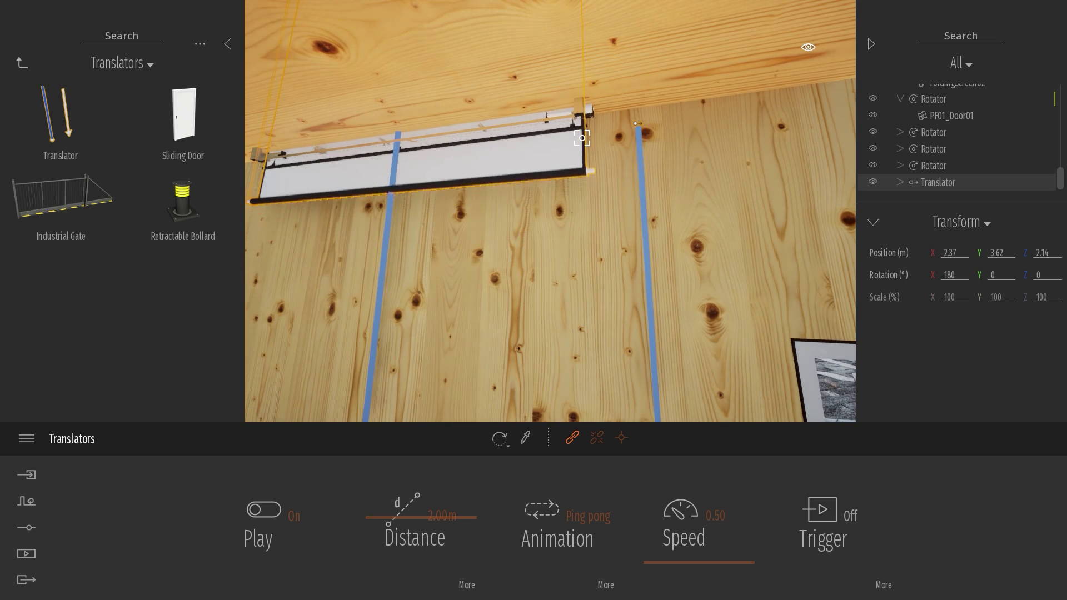
key("Escape")
- Try travel distances of 1 m and 1.2 m for the screen's Translator
key("s")
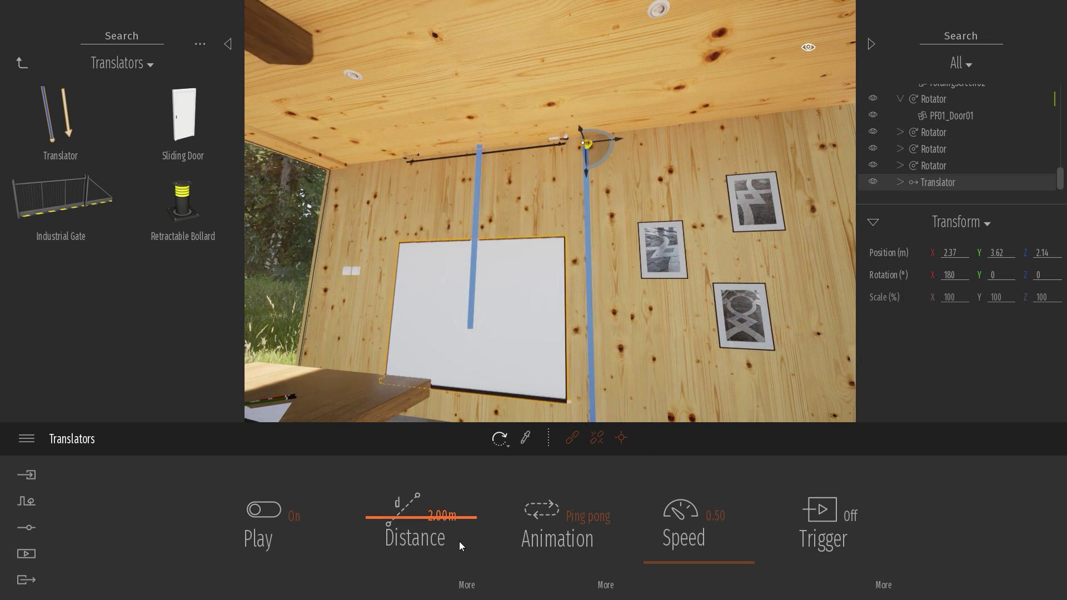
left_click(443, 517)
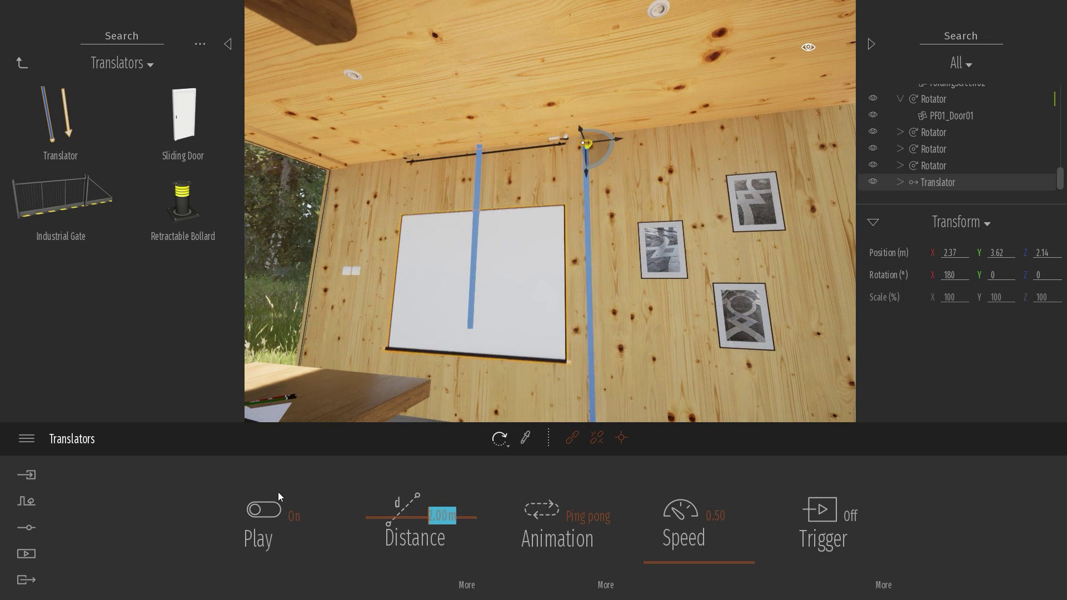
type("1")
key("Return")
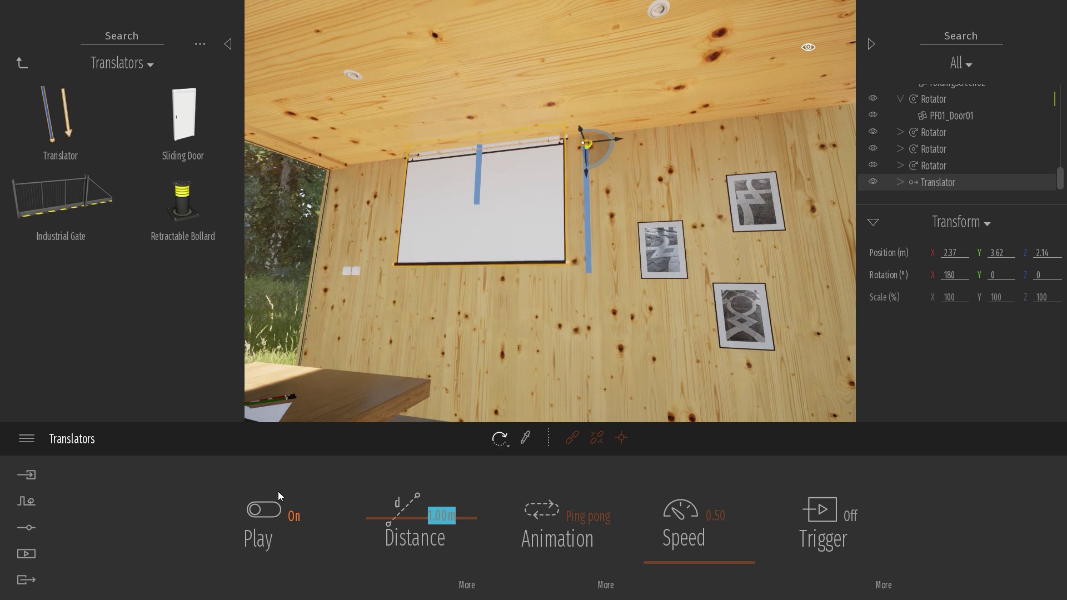
type("1.2")
key("Return")
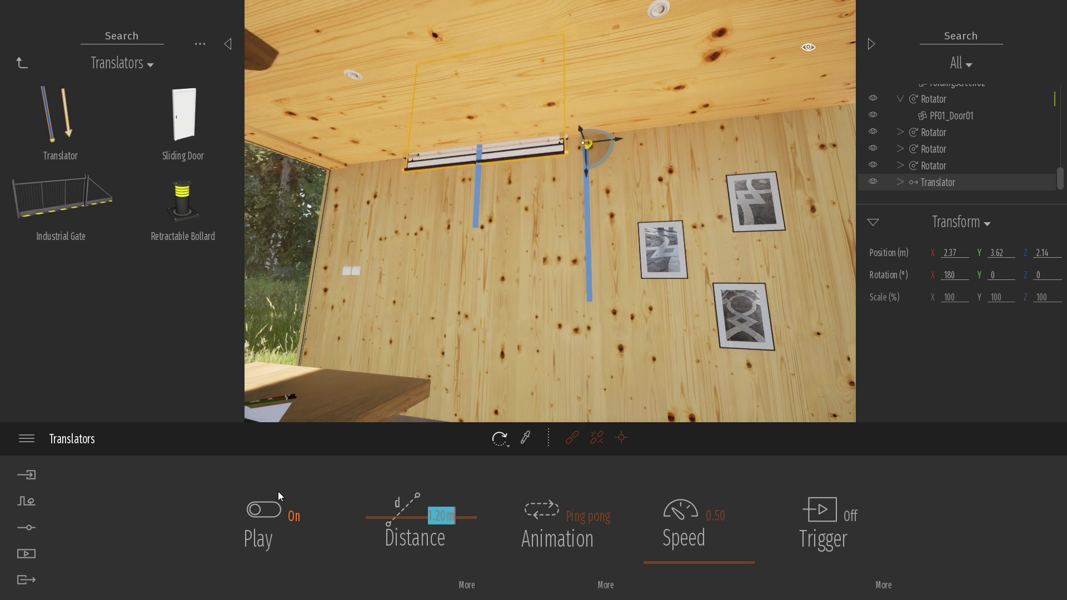
- Set the Translator's speed to 0.2 and its distance to 1.10 m
left_click(713, 515)
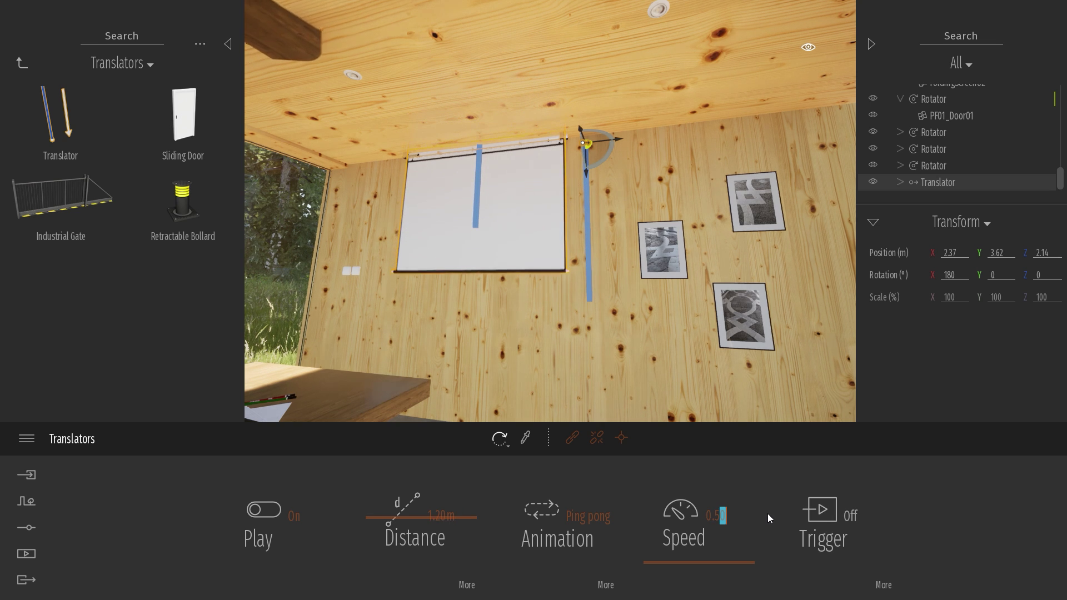
type("0.2")
key("Return")
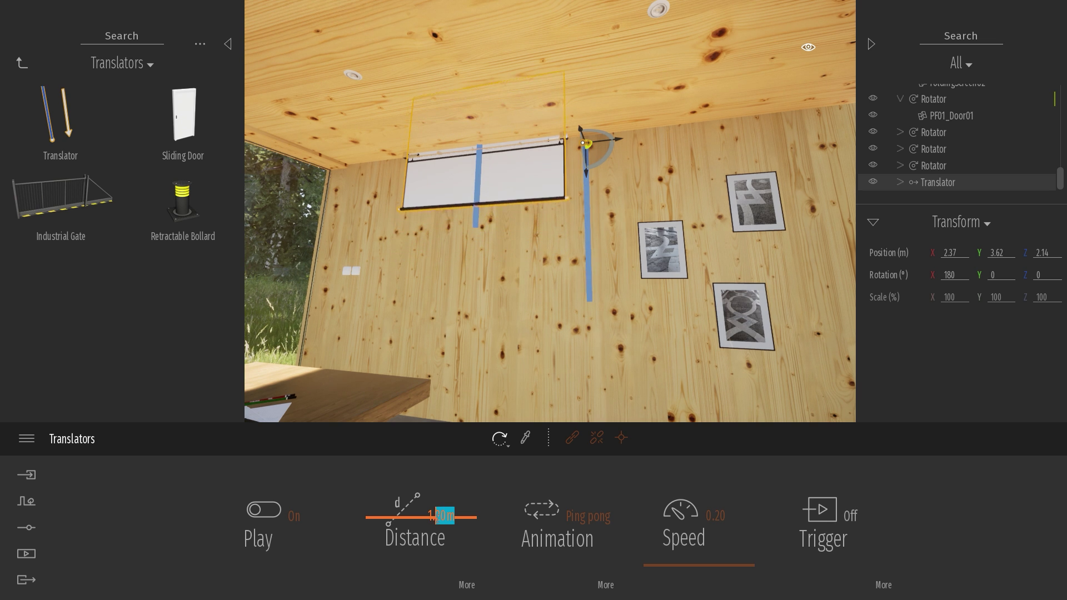
type("1")
key("Return")
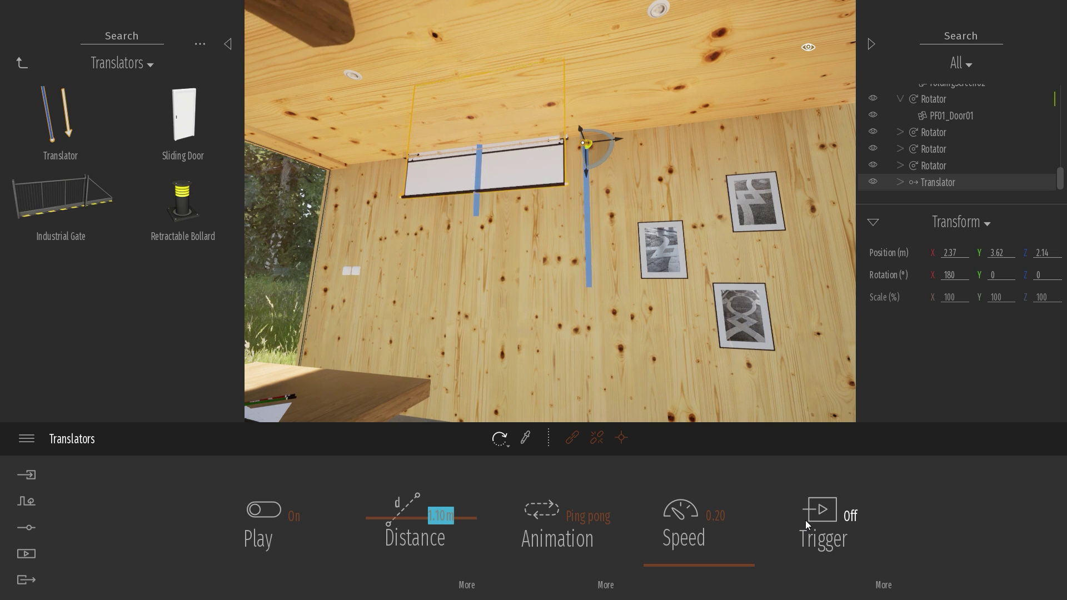
- Turn on the Translator's trigger and set its animation to Once
left_click(832, 520)
left_click(556, 516)
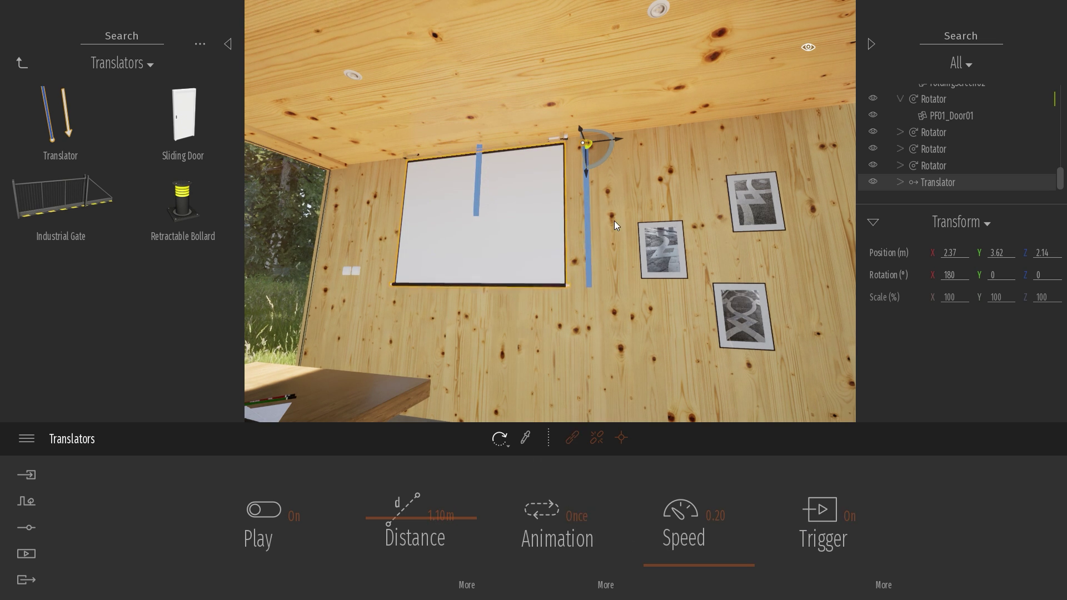
key("Escape")
- Test the projection screen's trigger by backing away through the room and approaching the wall again
key("s")
right_click_drag(615, 221, 634, 245)
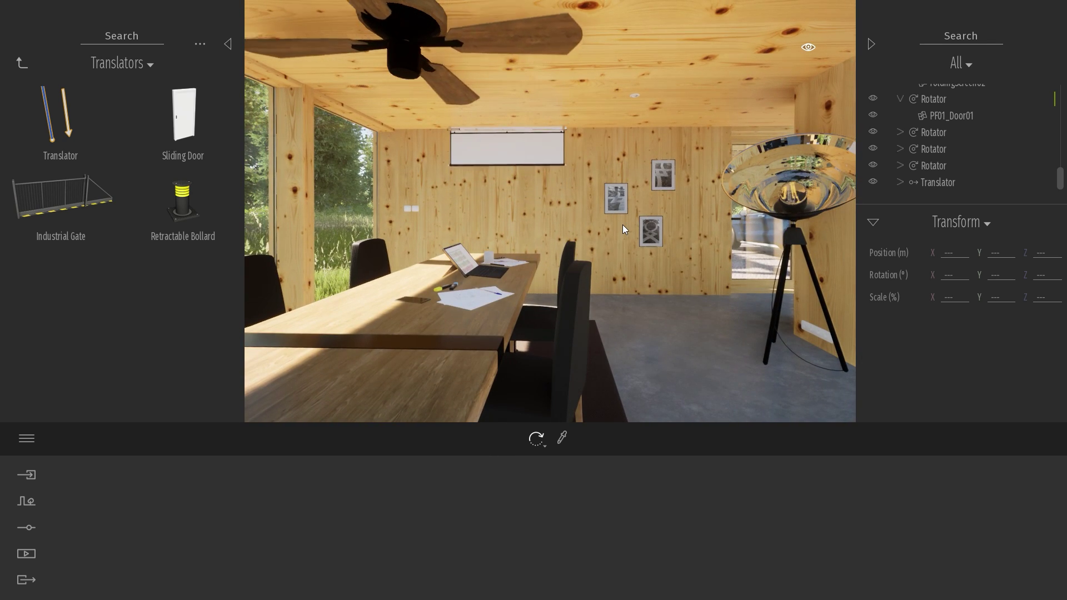
key("w")
right_click_drag(623, 224, 587, 213)
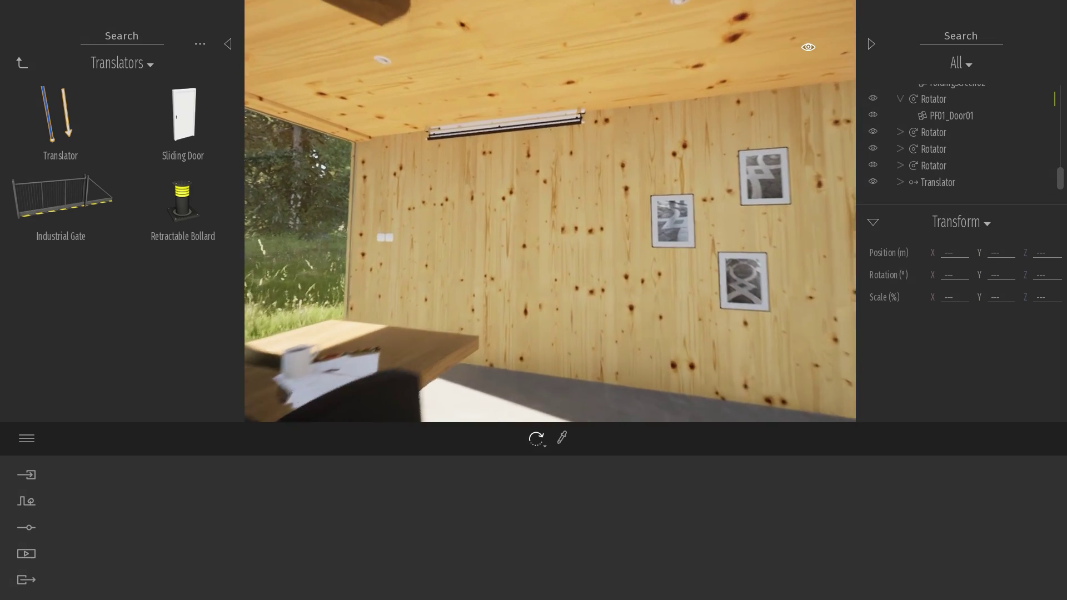